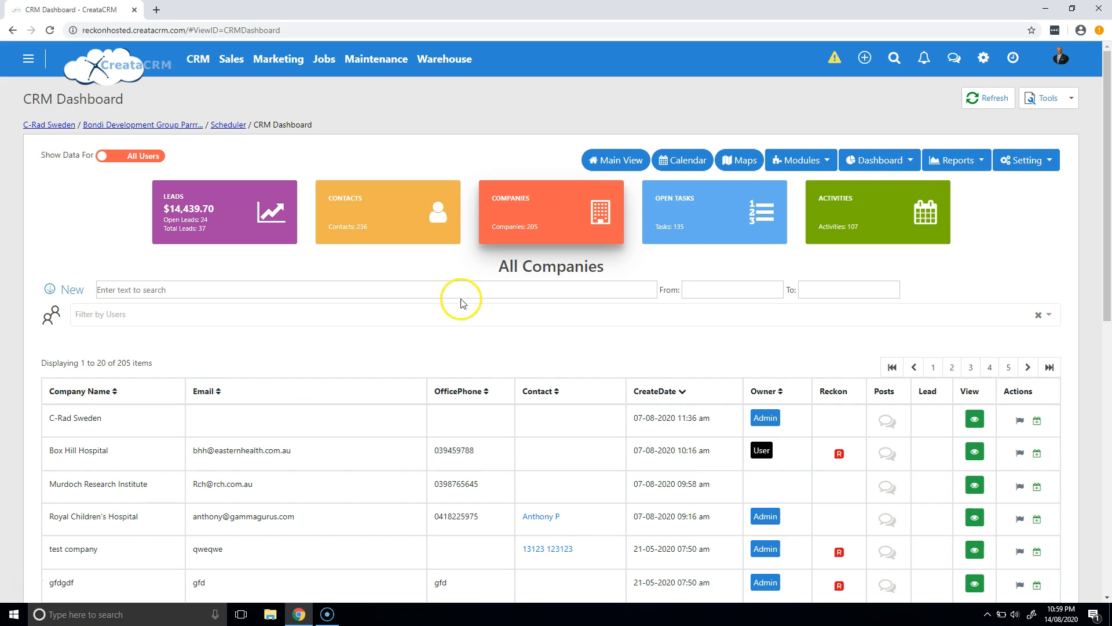
Search the CRM for "bondi" and open the Bondi Development Group Parrra company record.
left_click(894, 59)
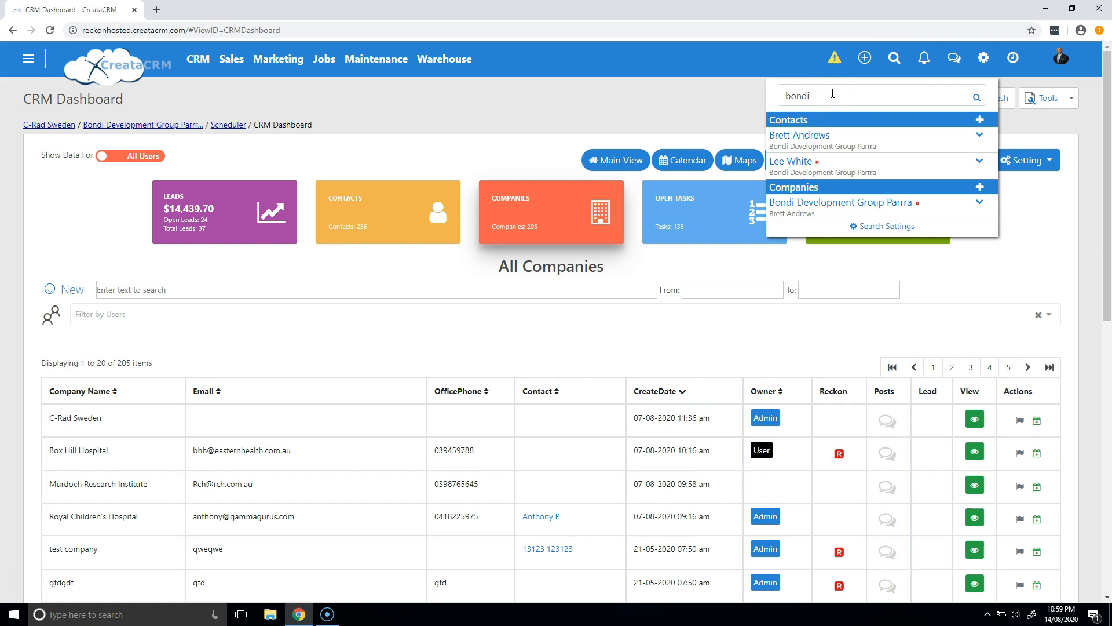
left_click(808, 203)
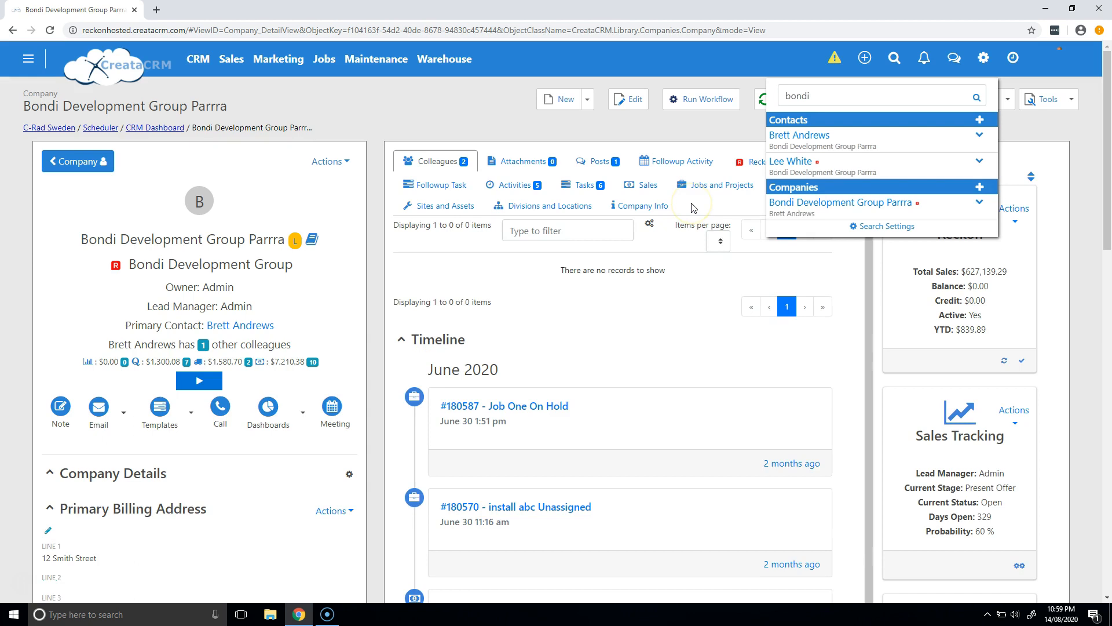
left_click(564, 120)
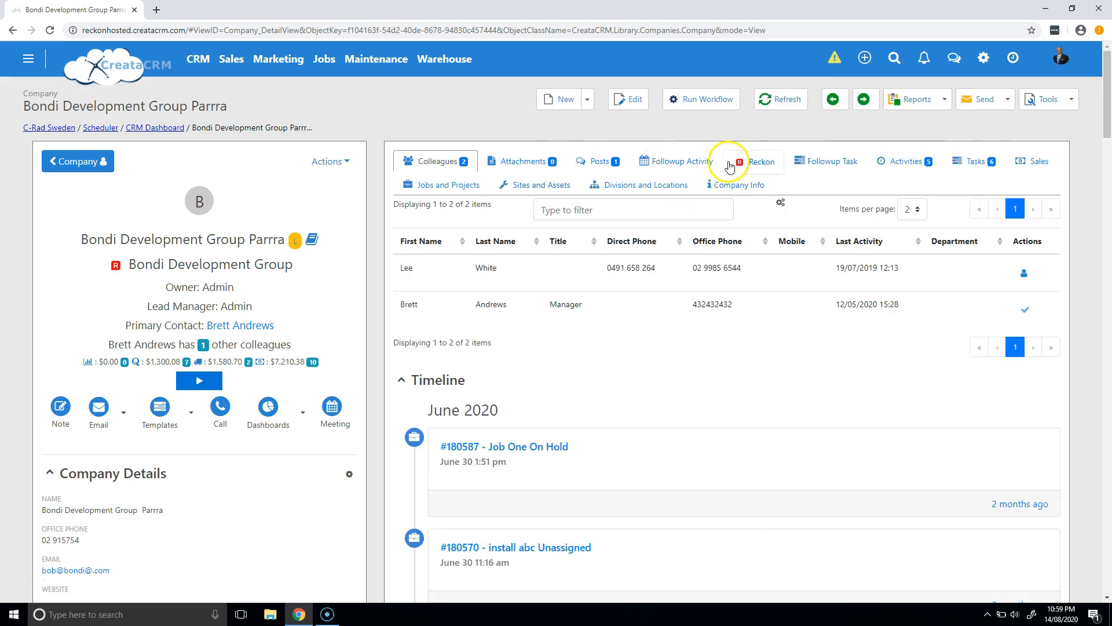
Review the company's Reckon invoices and its buyer behaviour records.
left_click(768, 168)
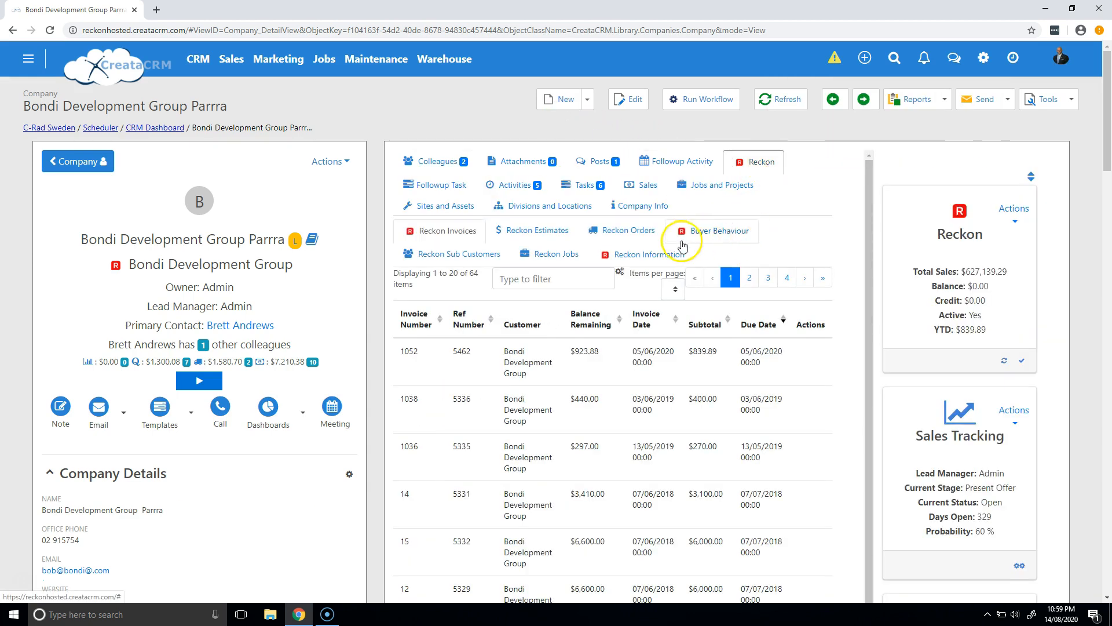
left_click(701, 238)
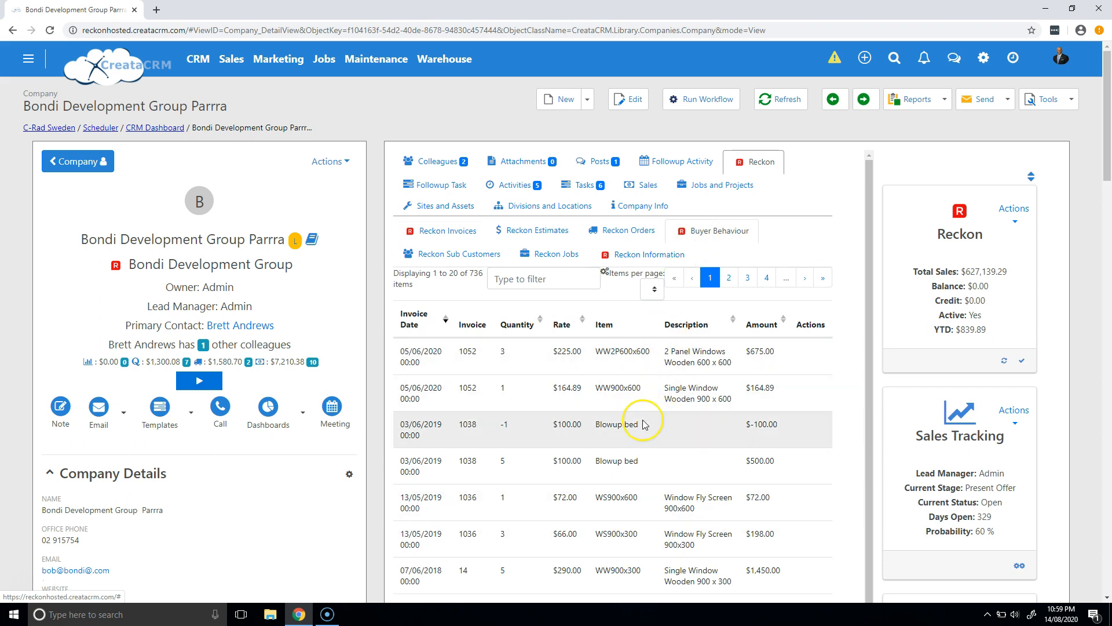
left_click(426, 231)
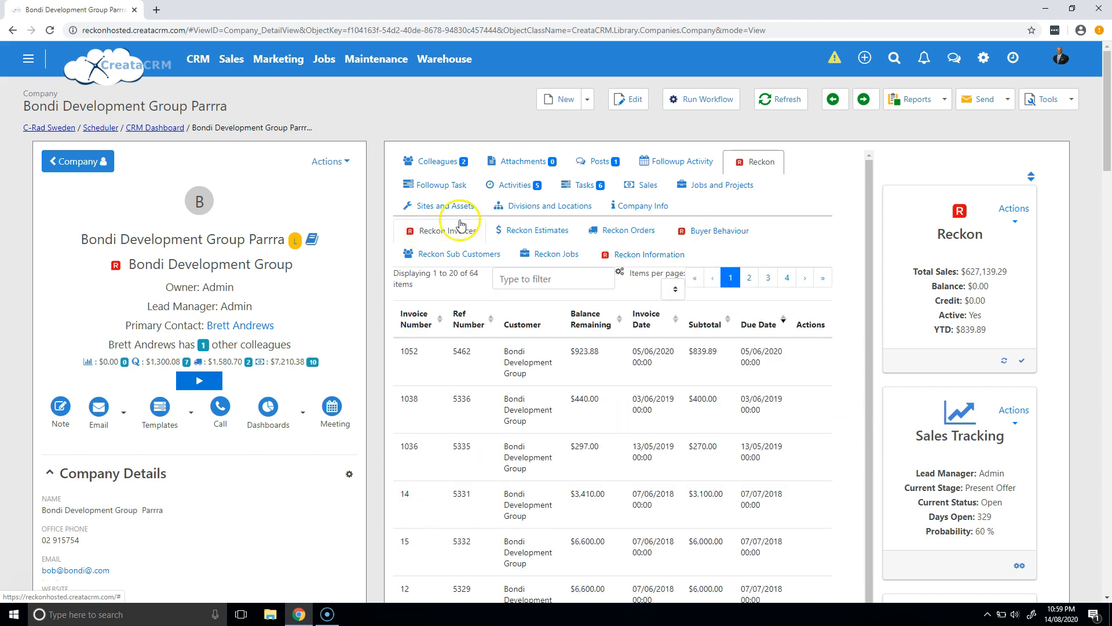
left_click(726, 232)
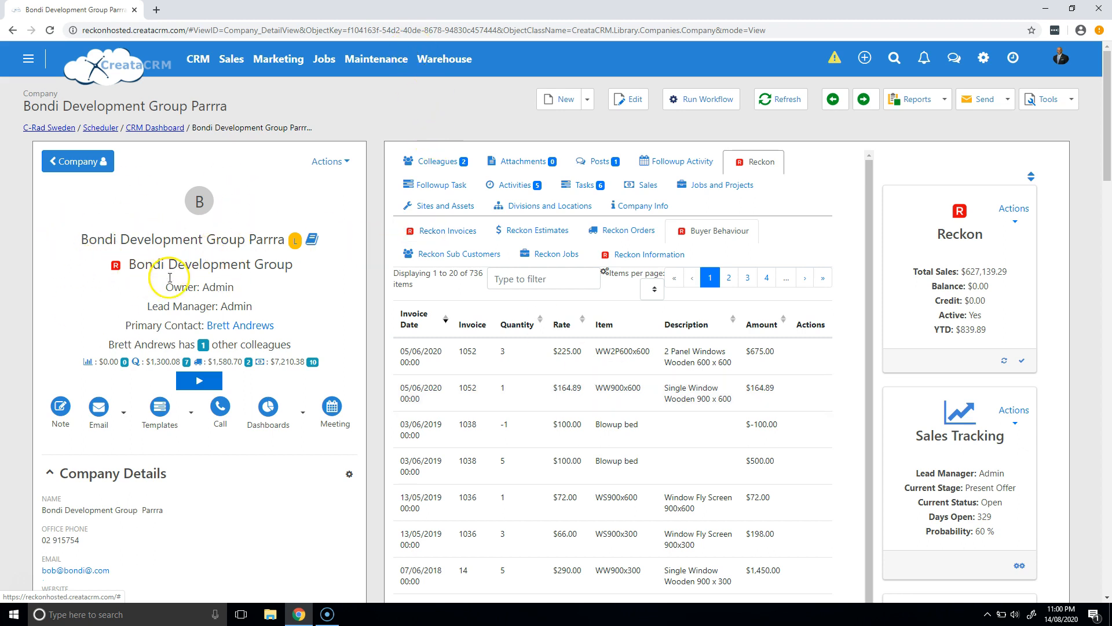
left_click(439, 160)
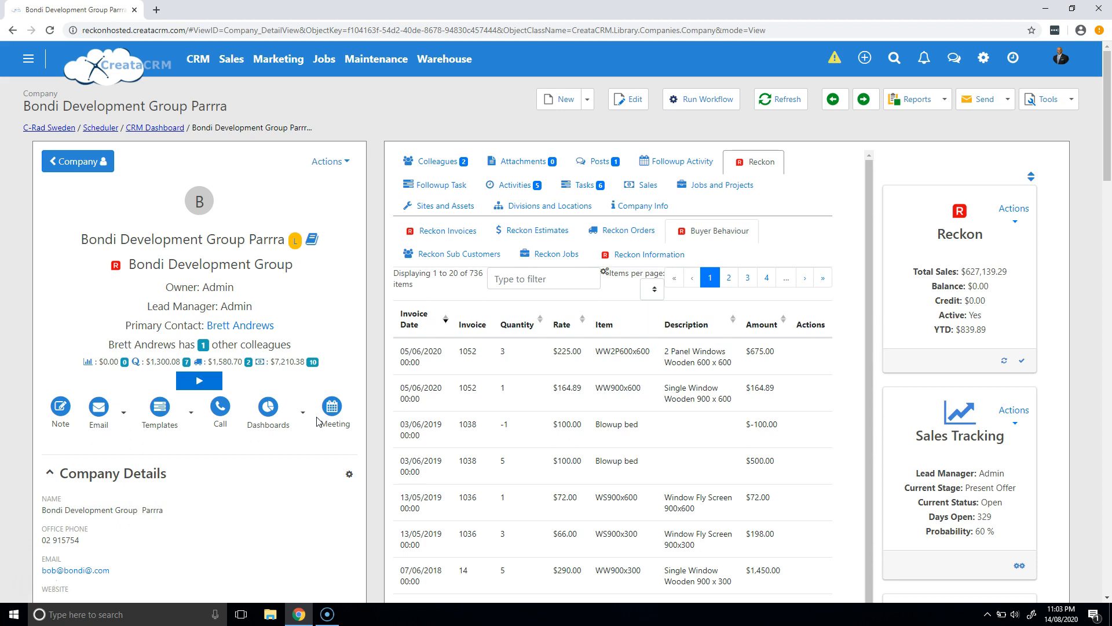
Open the list of marketing campaigns.
left_click(259, 66)
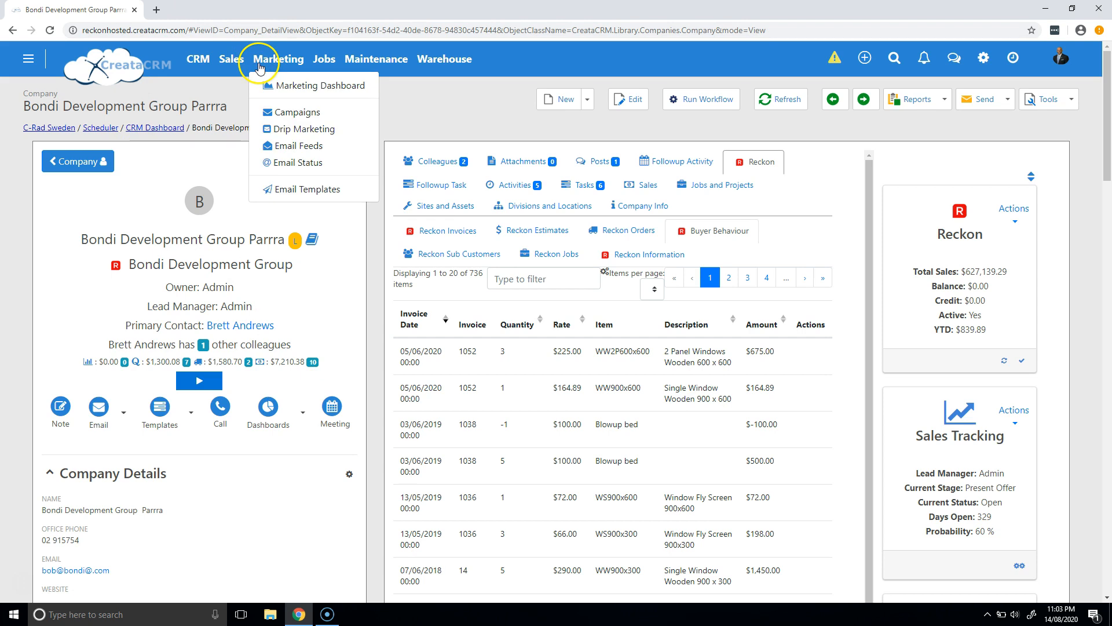
left_click(272, 61)
left_click(272, 62)
left_click(279, 110)
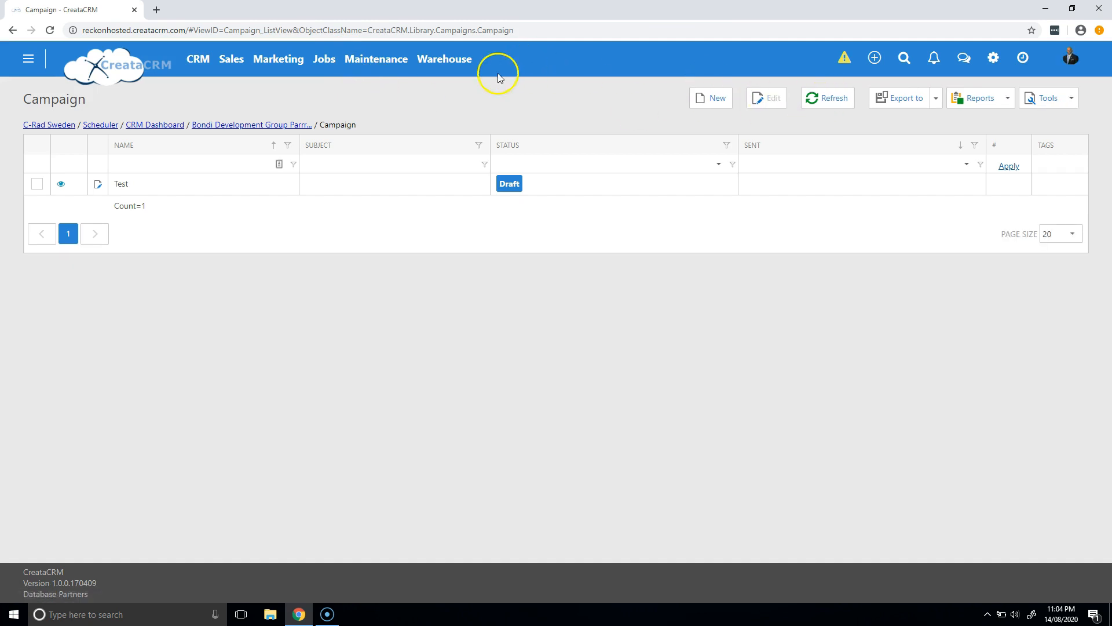
Create and save a new campaign named "This is example for a video" with the subject "Please send".
left_click(713, 99)
left_click(255, 168)
type("Th")
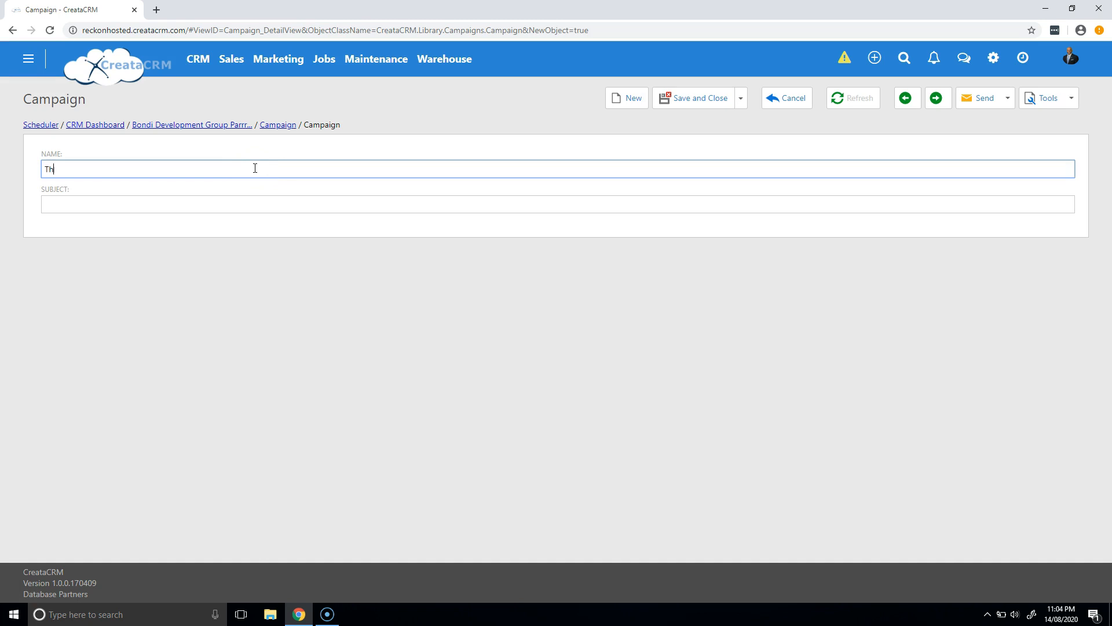
type("is is example for a video")
key("Tab")
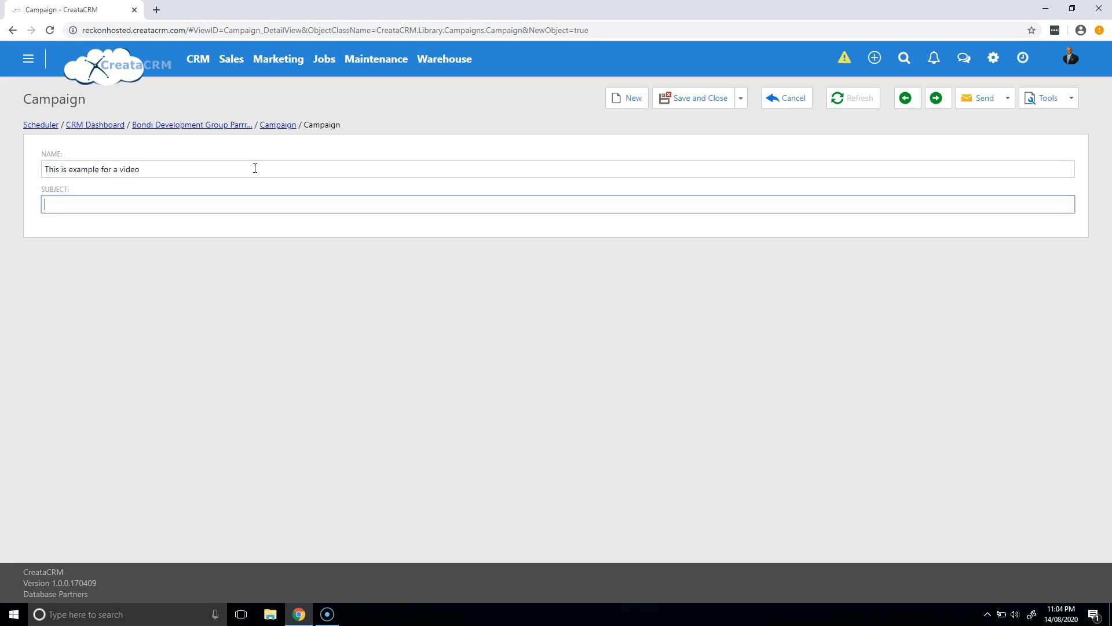
type("Please send")
left_click(741, 99)
left_click(708, 191)
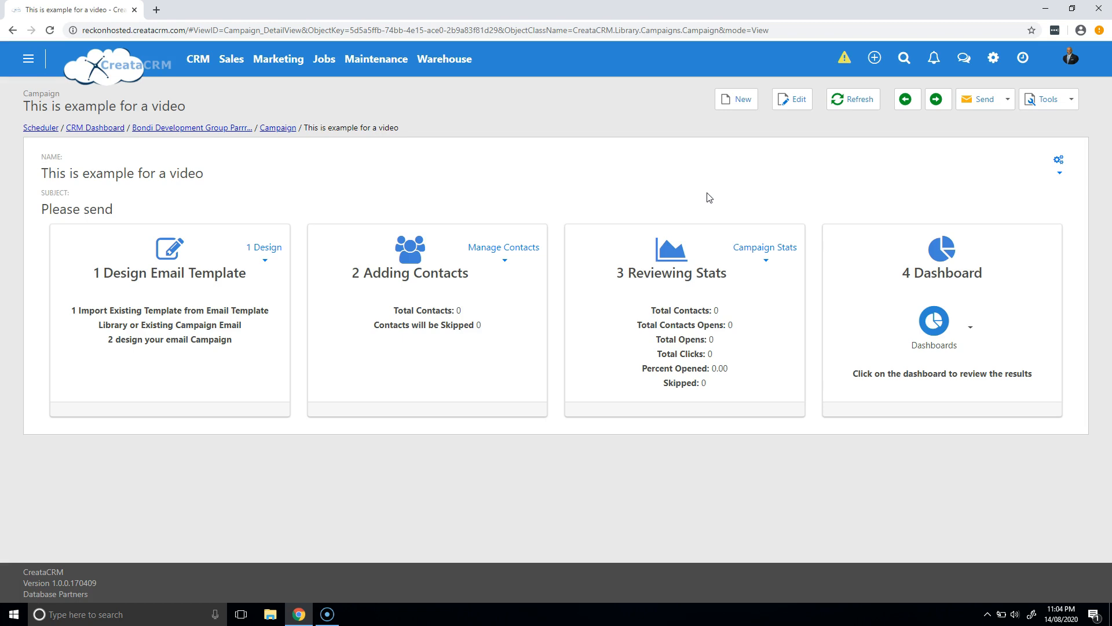
Start the campaign's email template in the Designer, based on the Demo template.
left_click(250, 252)
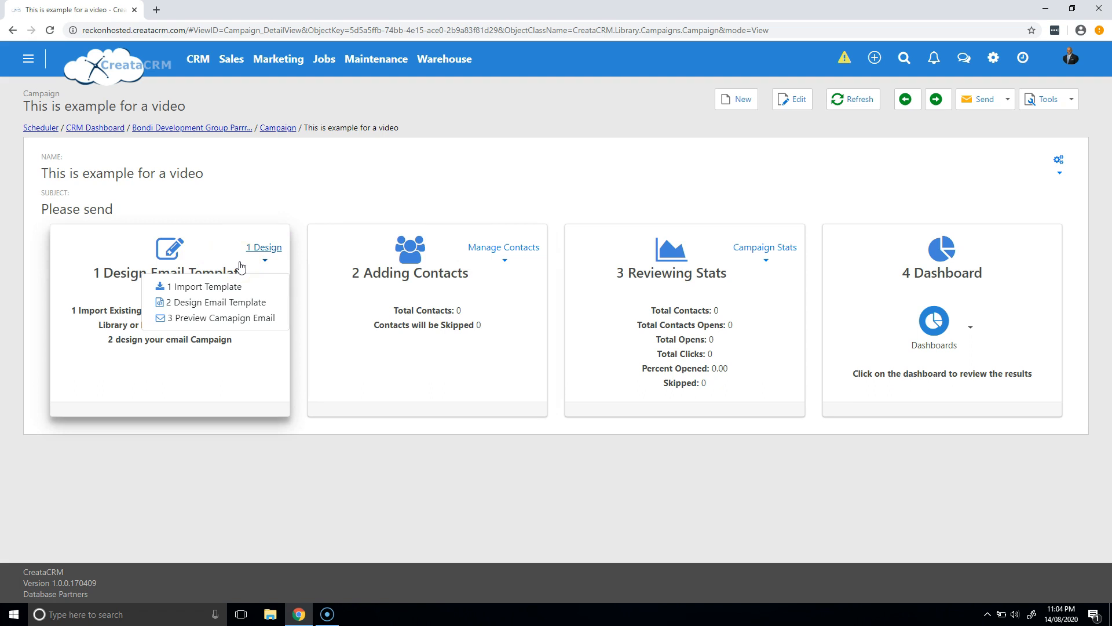
left_click(229, 302)
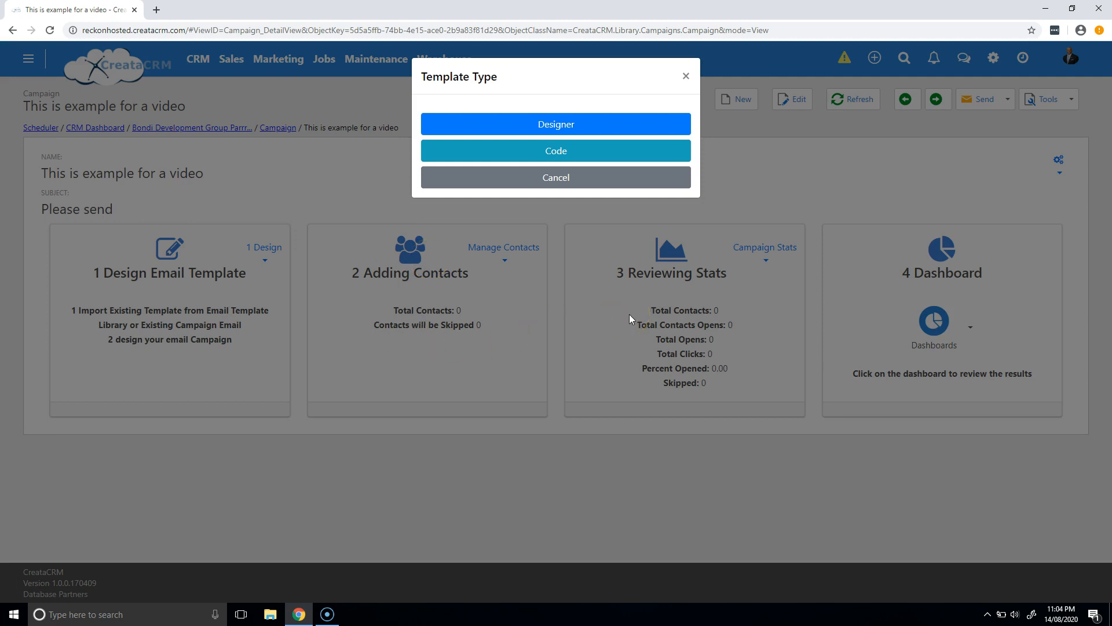
left_click(640, 123)
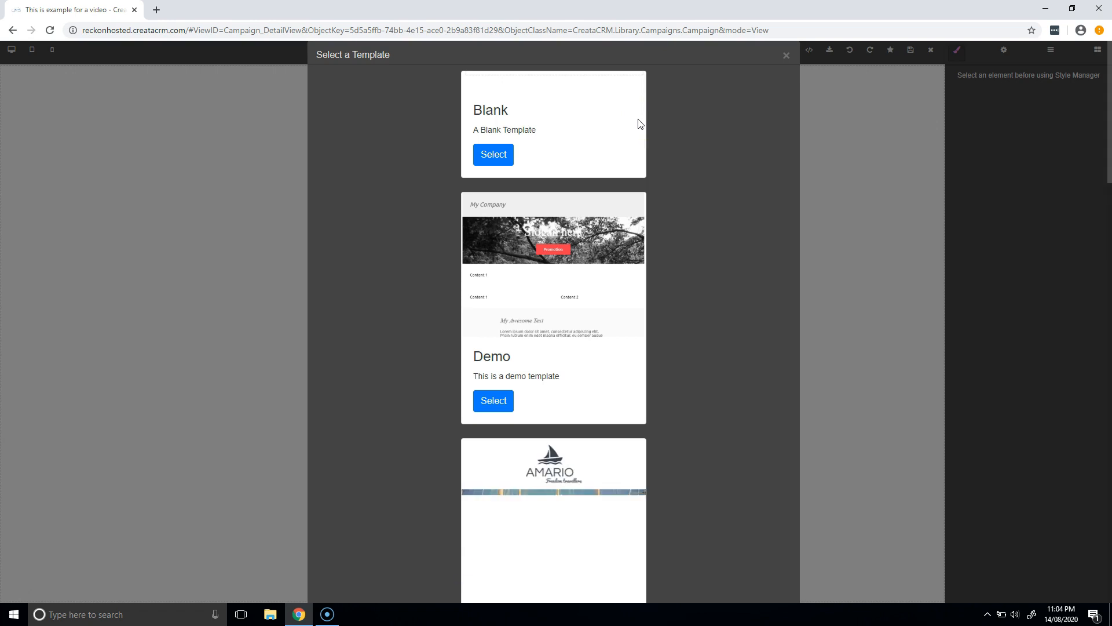
left_click(1102, 103)
left_click_drag(1102, 102, 1047, 84)
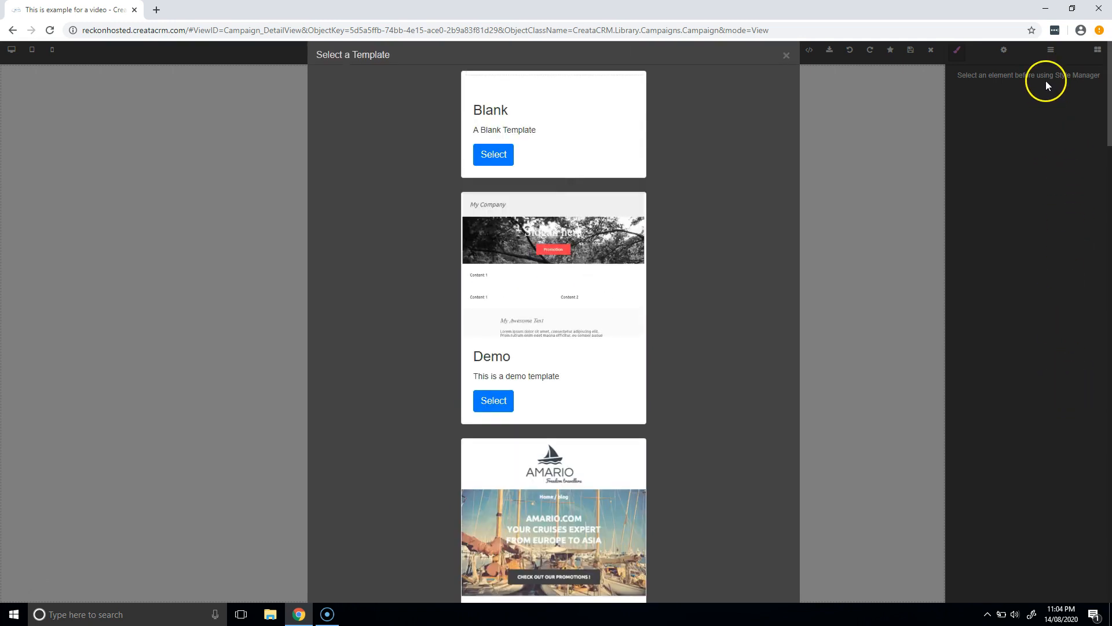
left_click(493, 401)
left_click(494, 405)
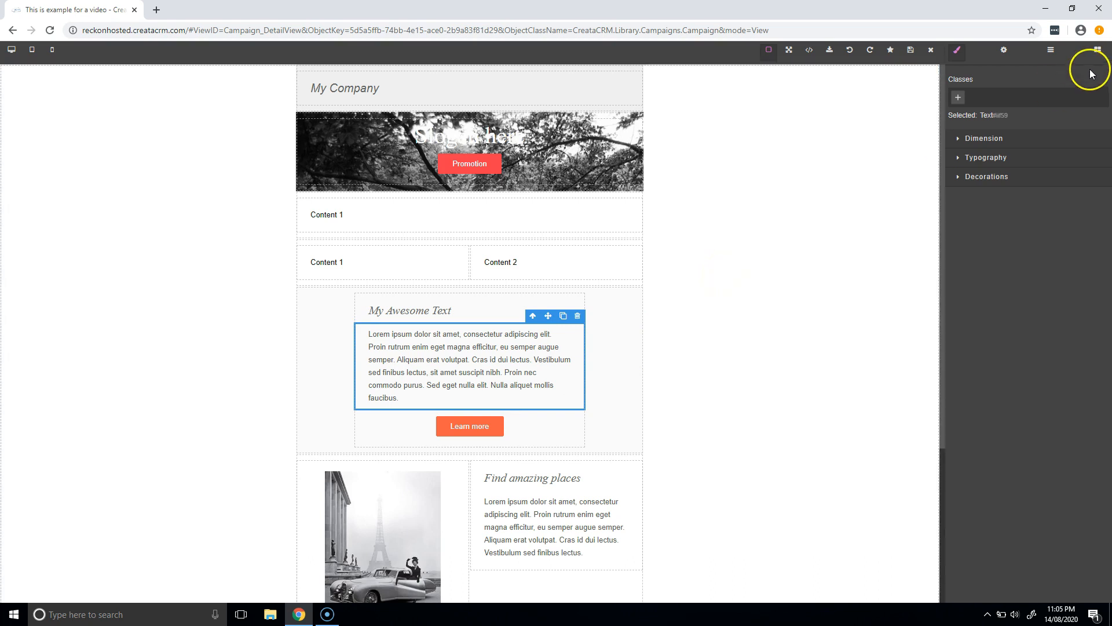
Insert a Text block between the "My Awesome Text" heading and the lorem ipsum paragraph.
left_click(1098, 50)
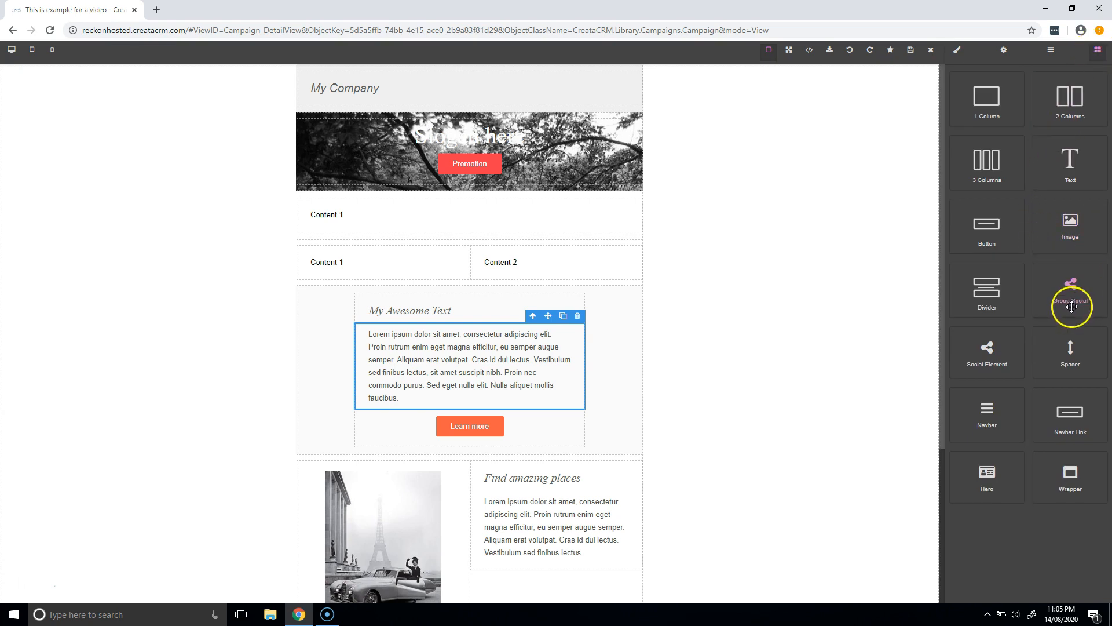
left_click_drag(1069, 174, 494, 358)
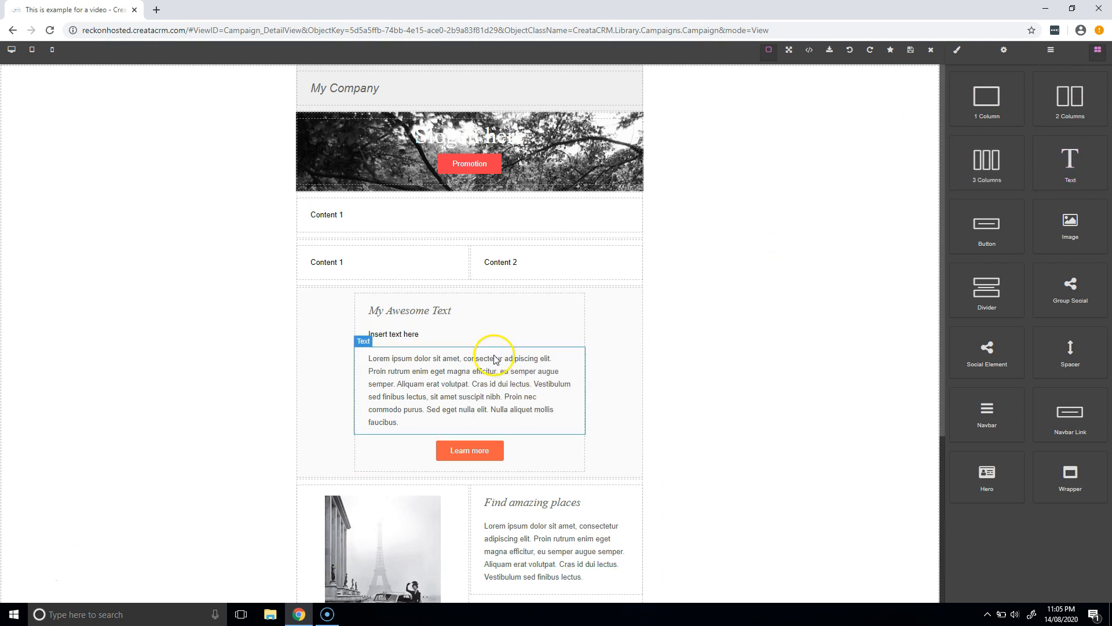
left_click(463, 329)
double_click(432, 338)
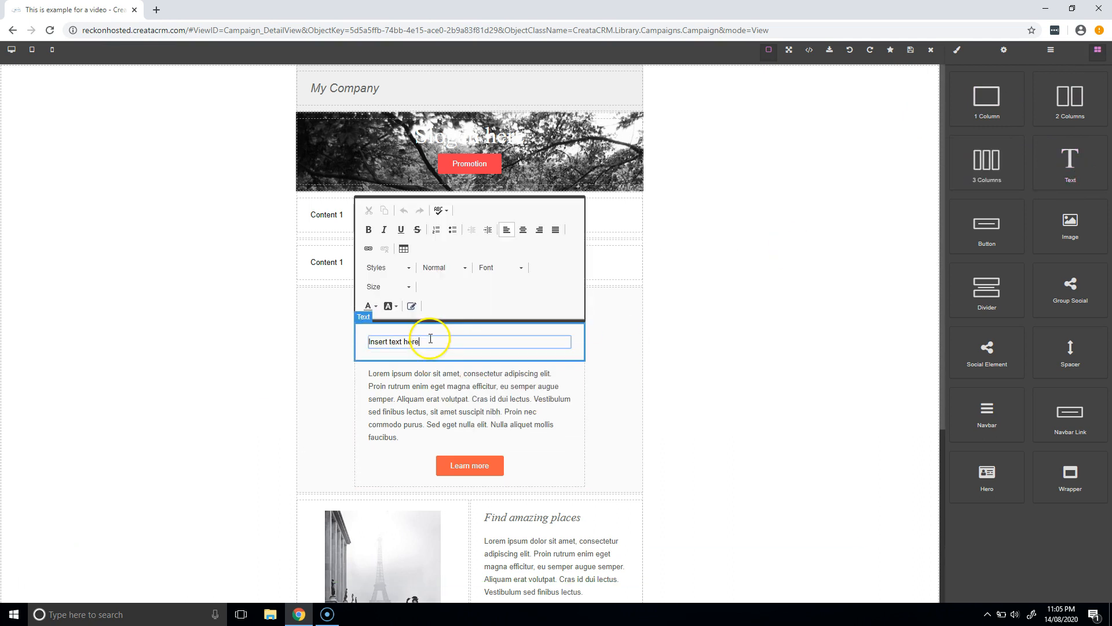
Look through the merge fields available for the lorem ipsum paragraph without inserting one.
left_click(427, 368)
triple_click(426, 380)
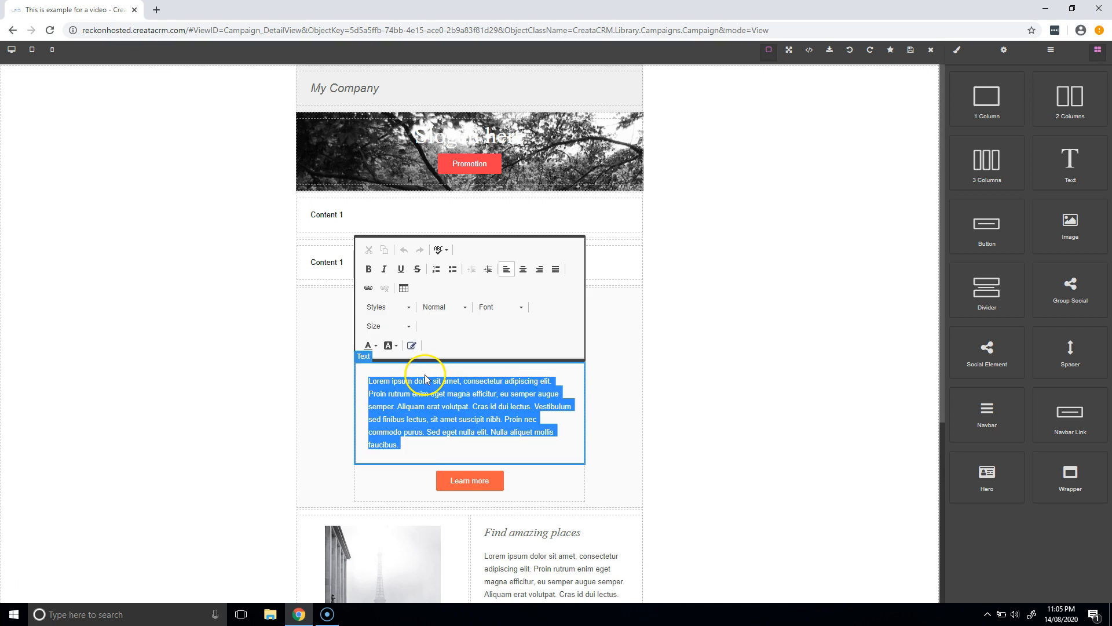
left_click(412, 346)
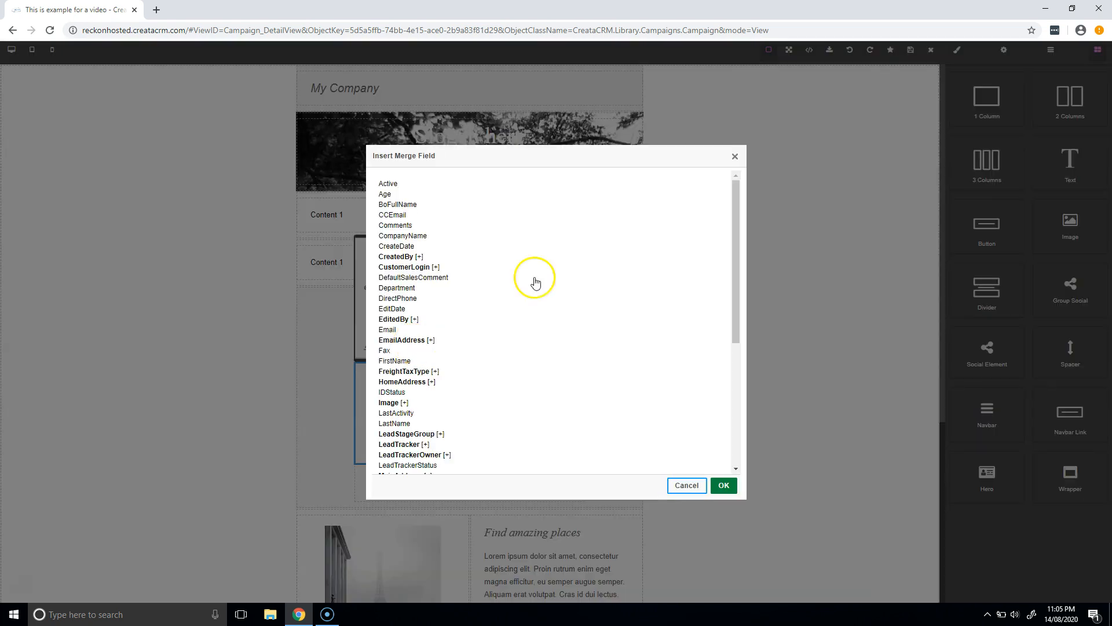
left_click(737, 154)
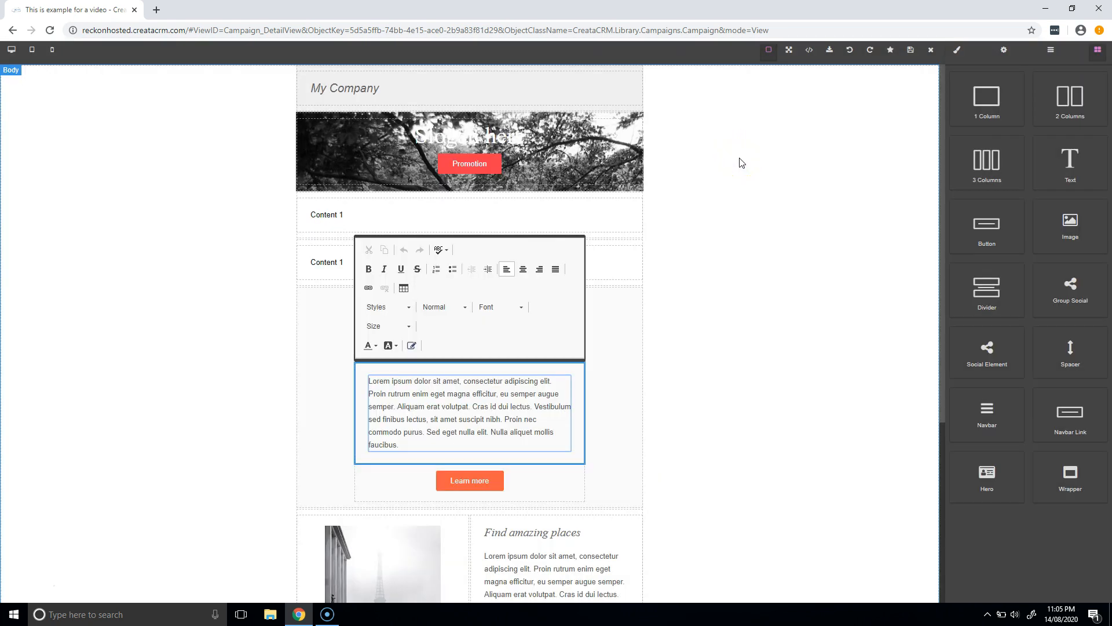
Add a Button block above the "My Awesome Text" heading and a Hero block below that section.
left_click_drag(985, 223, 548, 296)
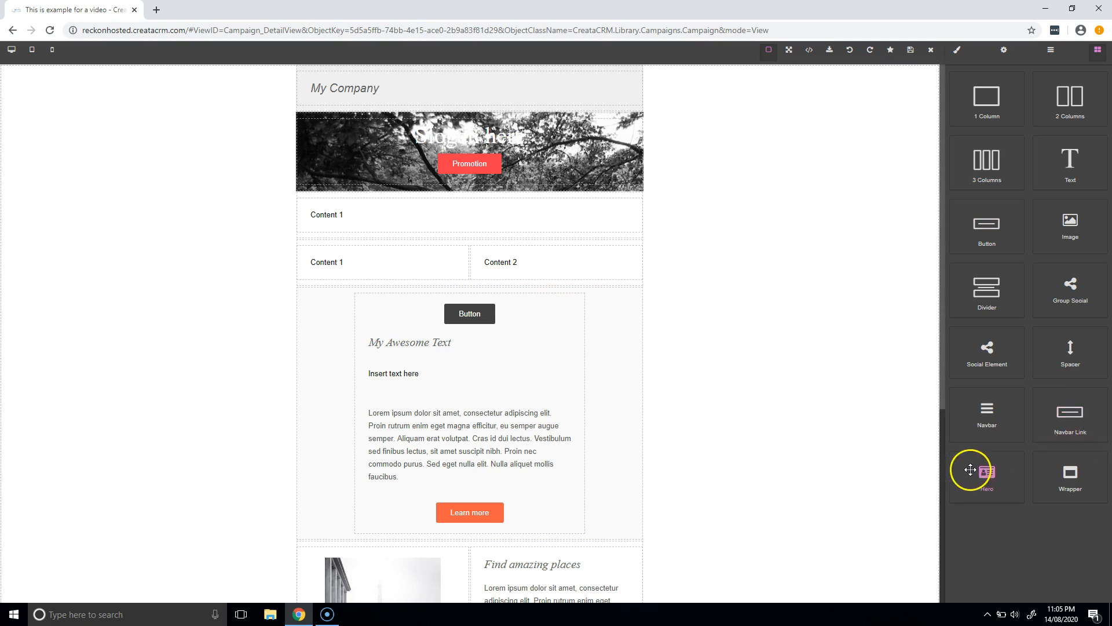
left_click_drag(987, 471, 491, 476)
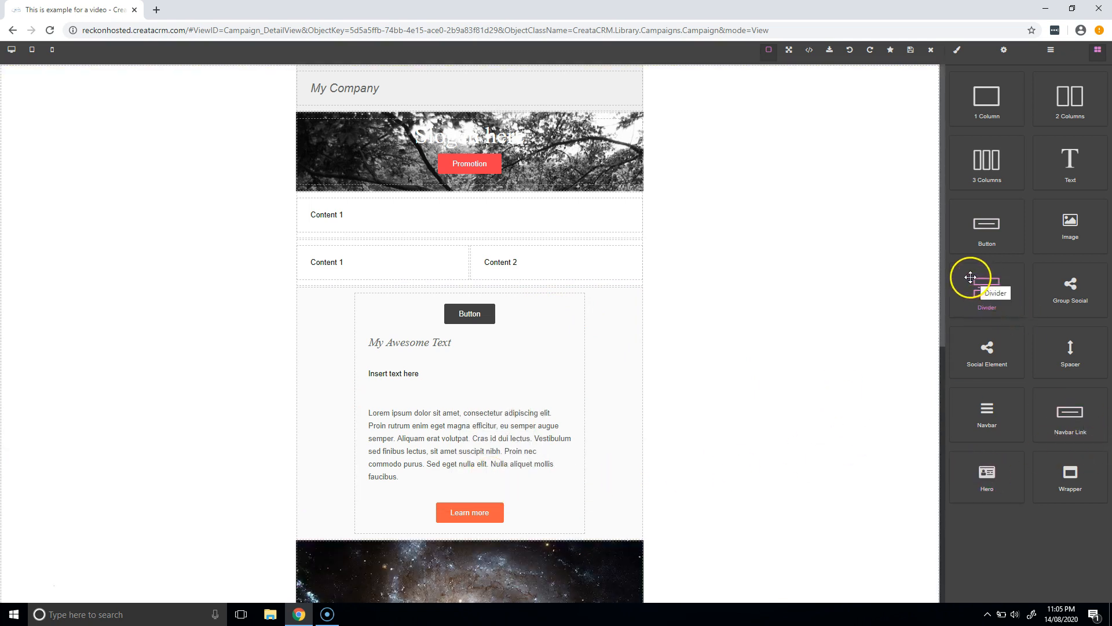
left_click_drag(941, 267, 897, 257)
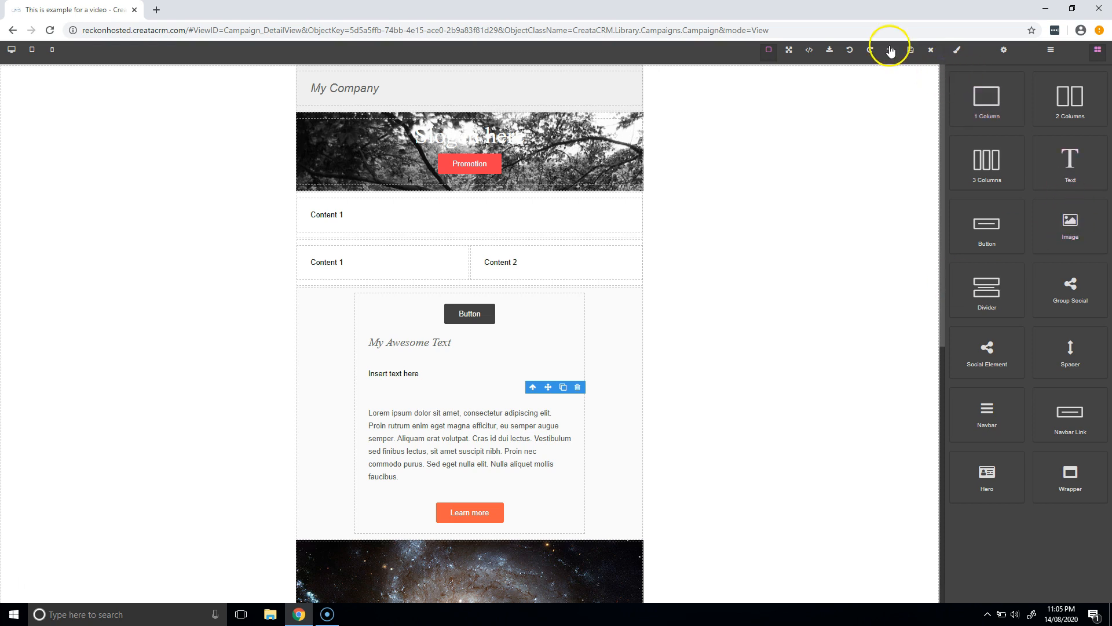
Save and close the email design, and check it in the campaign email preview.
left_click(911, 51)
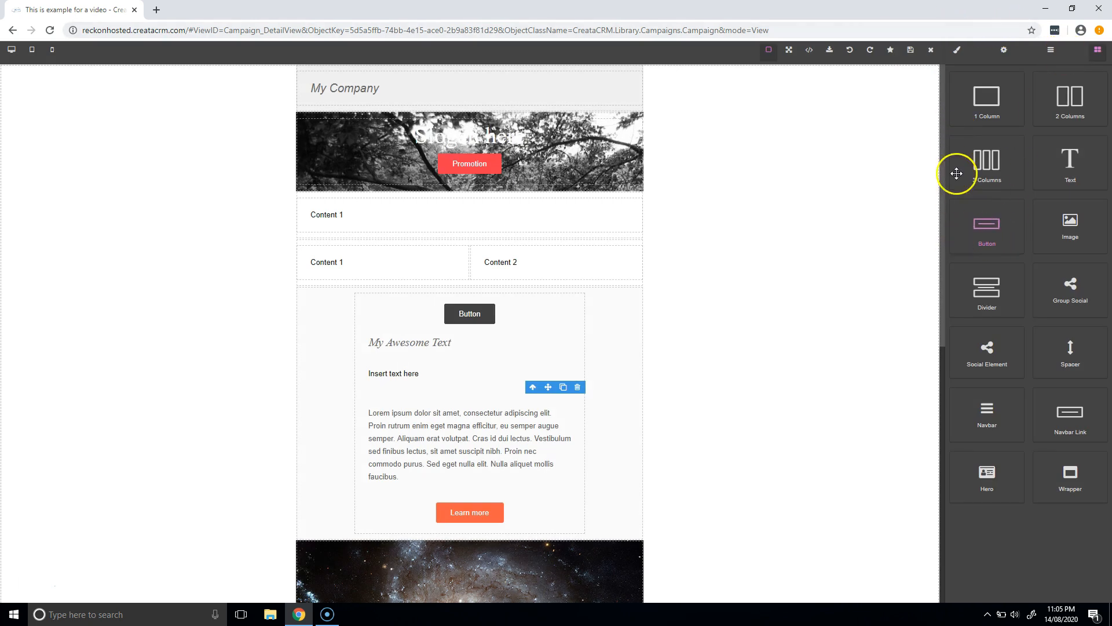
left_click(931, 51)
left_click(251, 248)
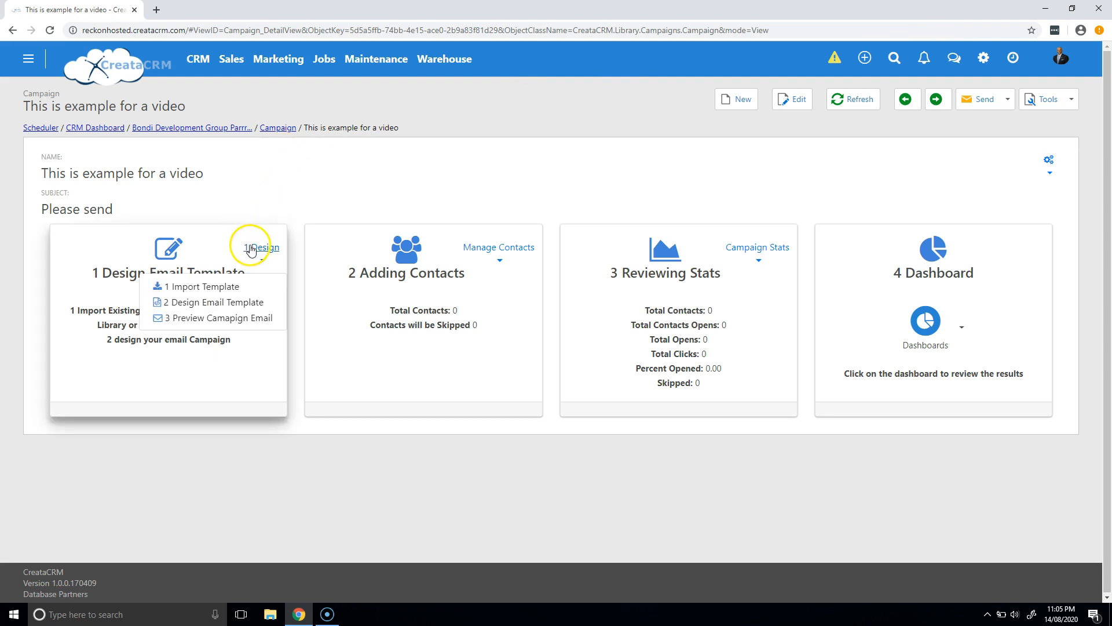
left_click(237, 319)
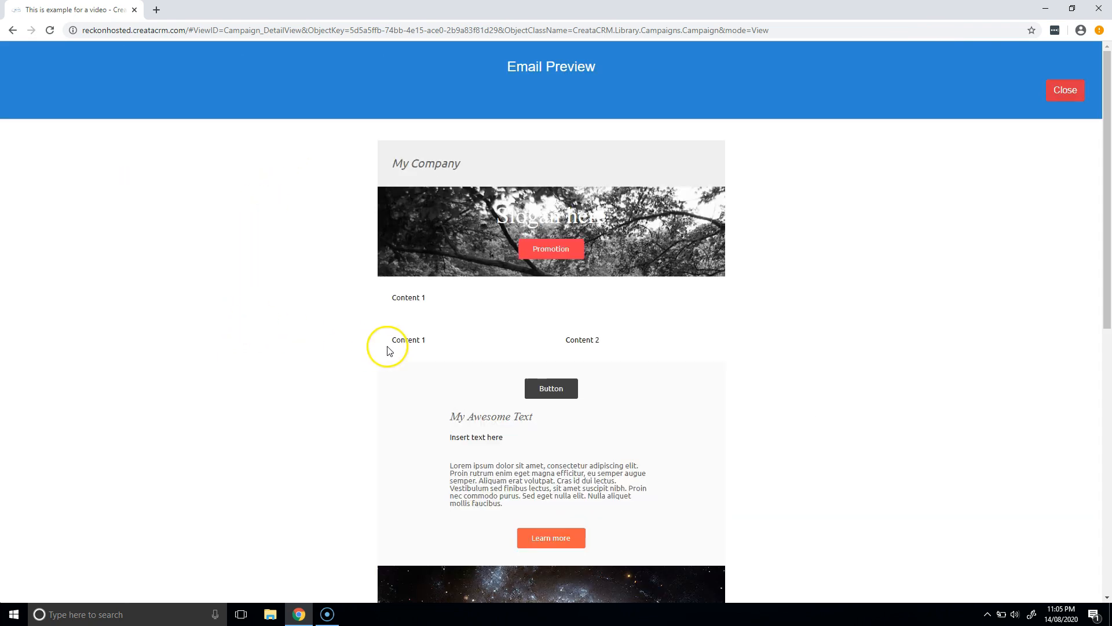
left_click(1058, 90)
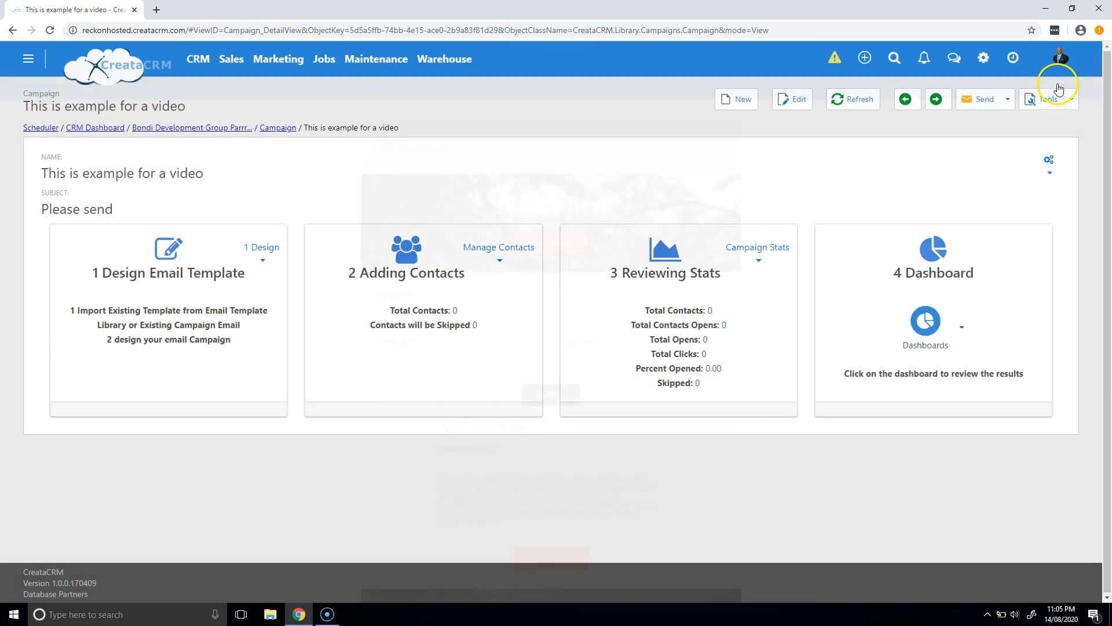
Start adding contacts to the campaign and filter them by the included tag "Reckon - 12 Months Since Last Sale".
left_click(510, 248)
left_click(487, 288)
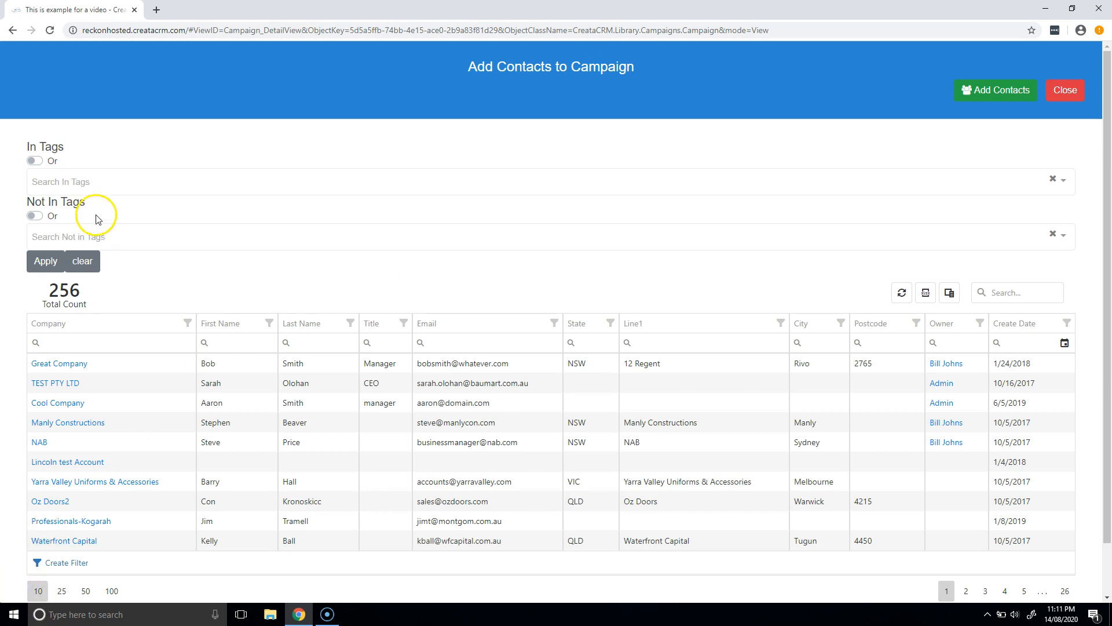
left_click(87, 188)
type("re")
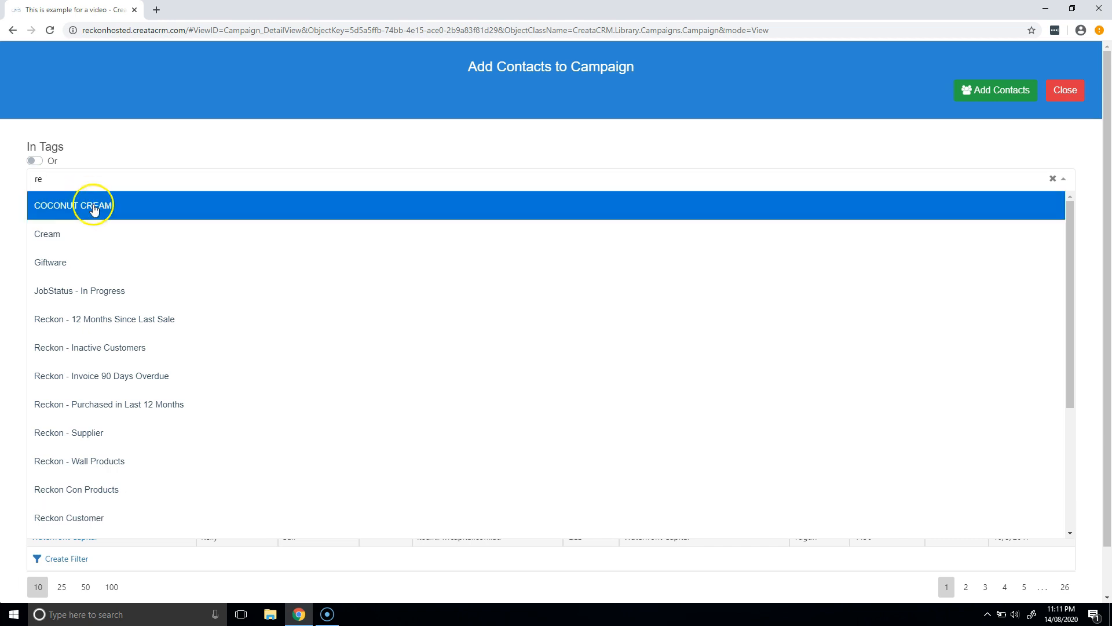
left_click(142, 342)
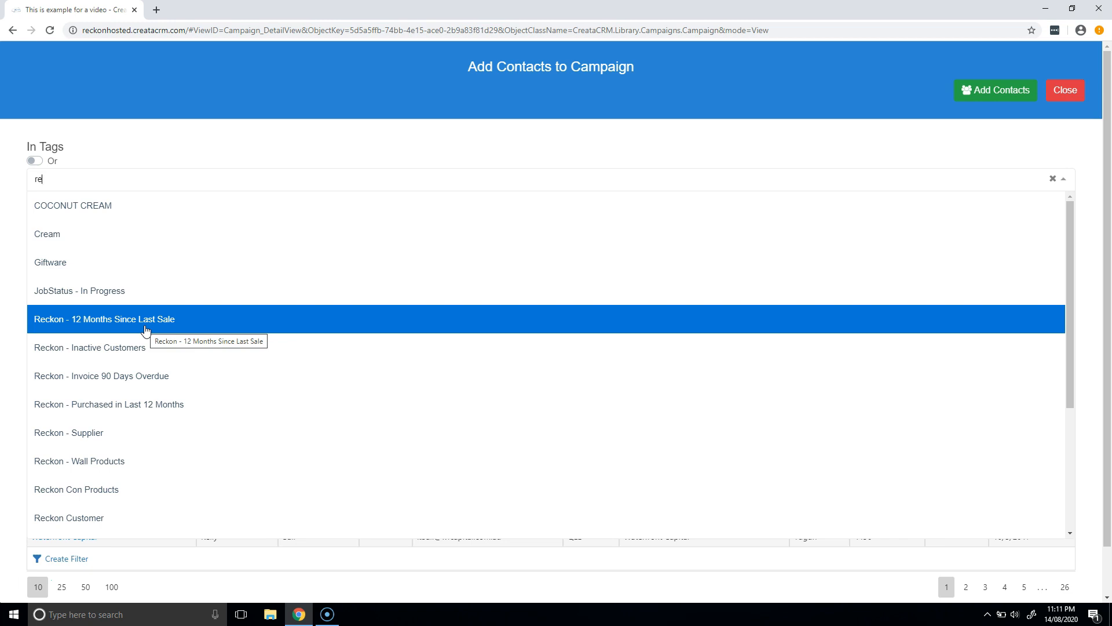
left_click(145, 331)
left_click(45, 263)
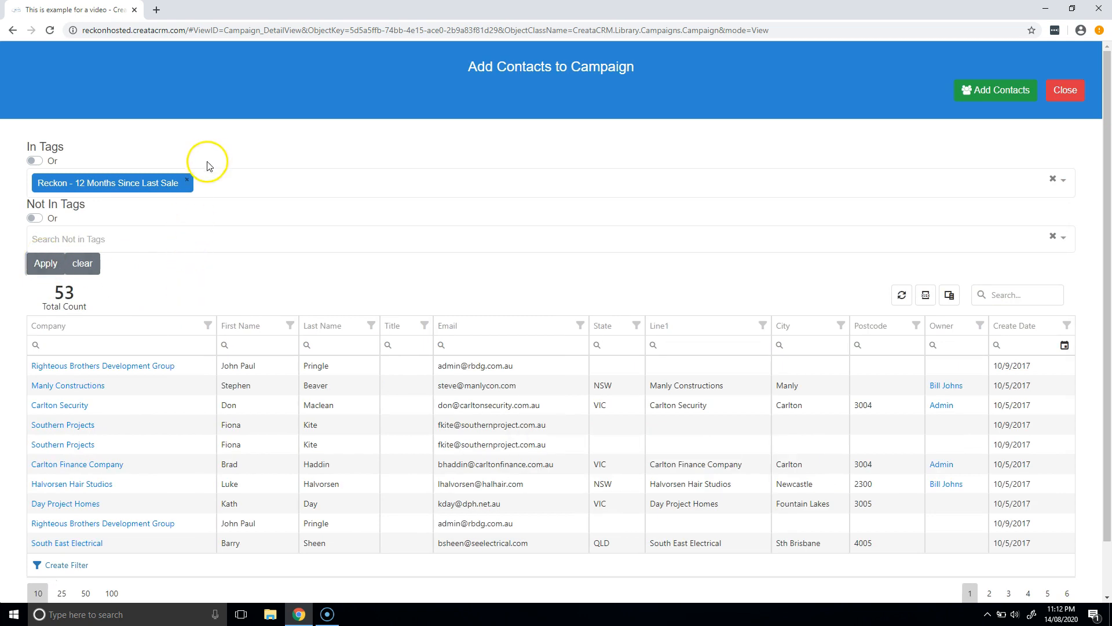
Replace the included tag with "Reckon - Wall Products" and apply the filter to the contact list.
left_click(187, 180)
left_click(62, 256)
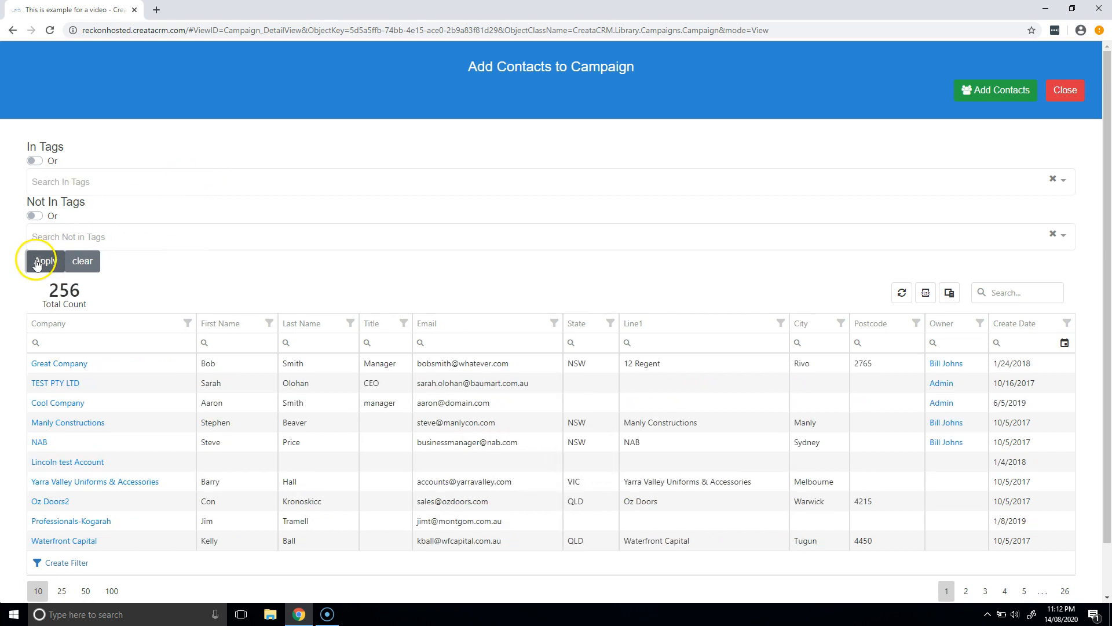
left_click(84, 191)
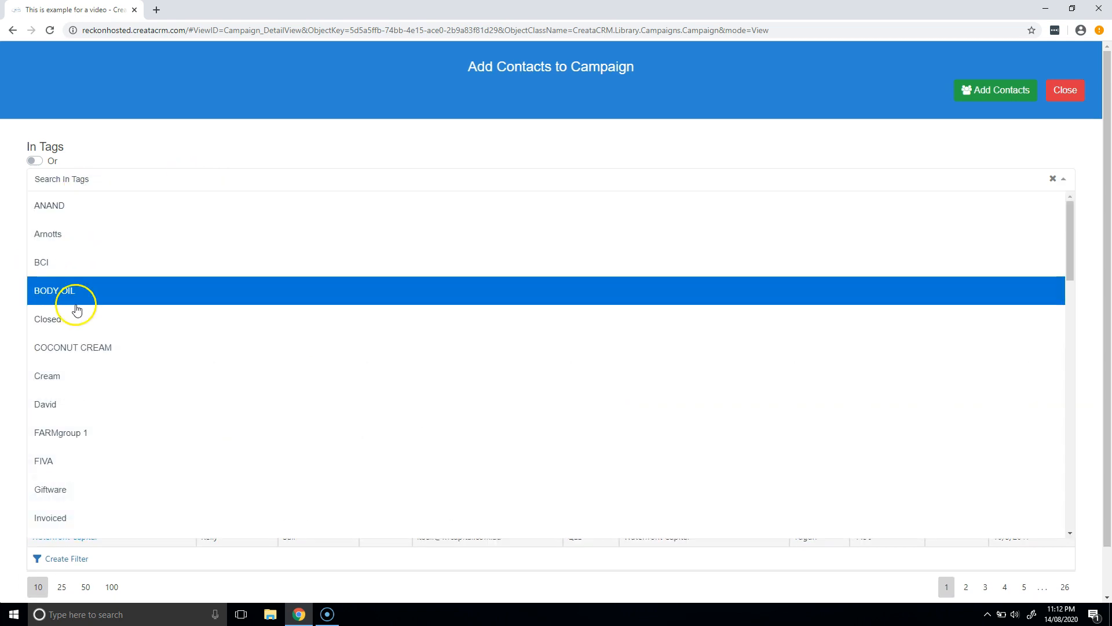
type("re")
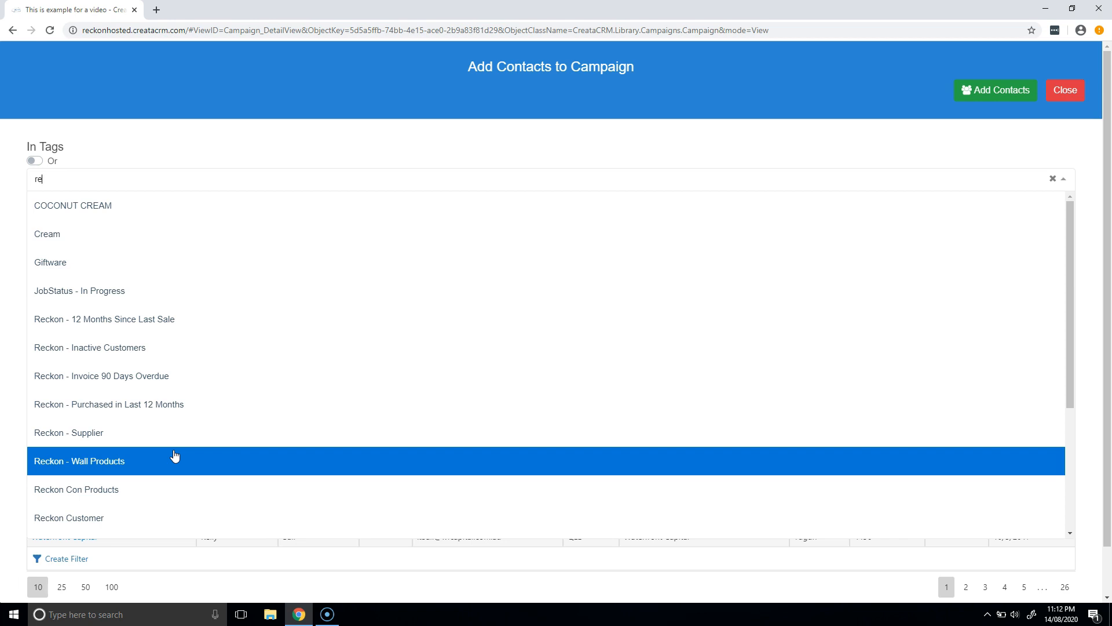
left_click(144, 460)
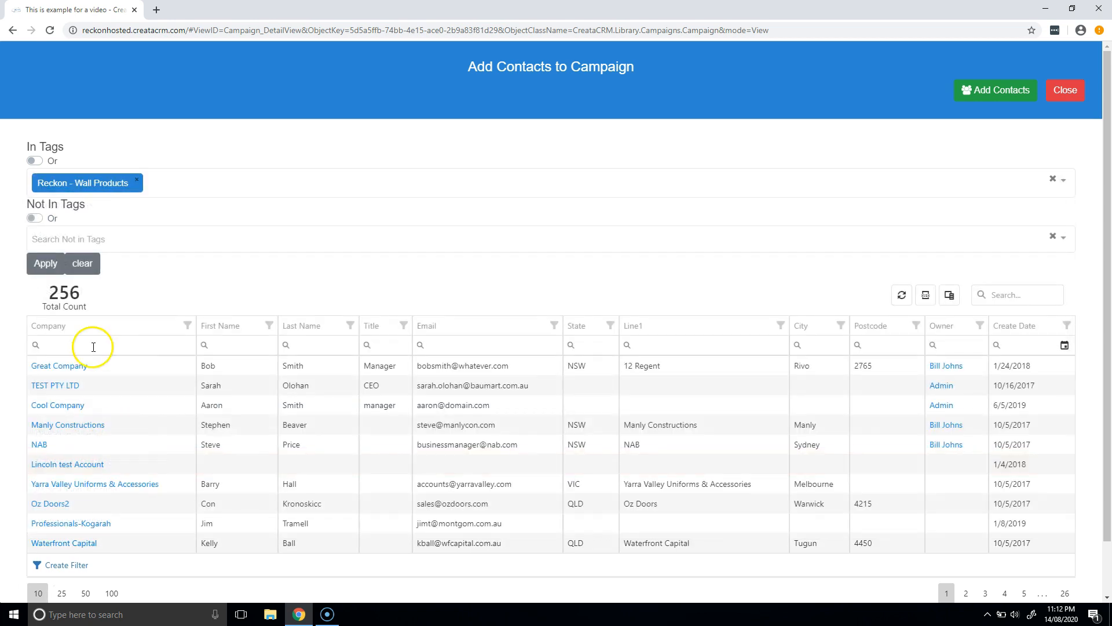
left_click(43, 267)
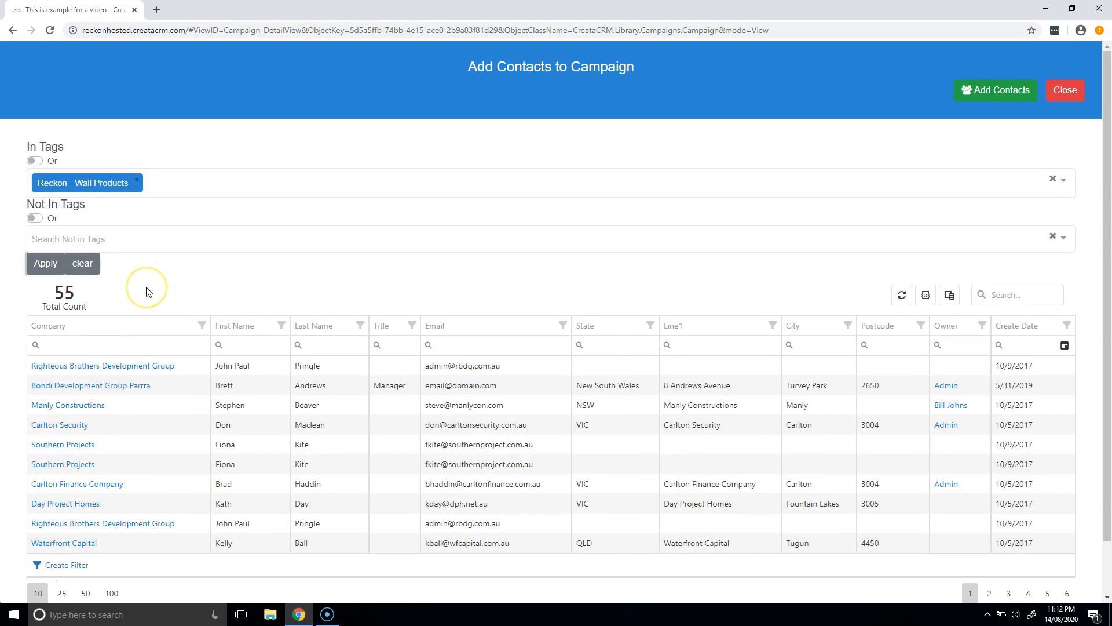
Include the tag "Reckon Con Products" alongside "Reckon - Wall Products" and apply the filter again.
left_click(197, 184)
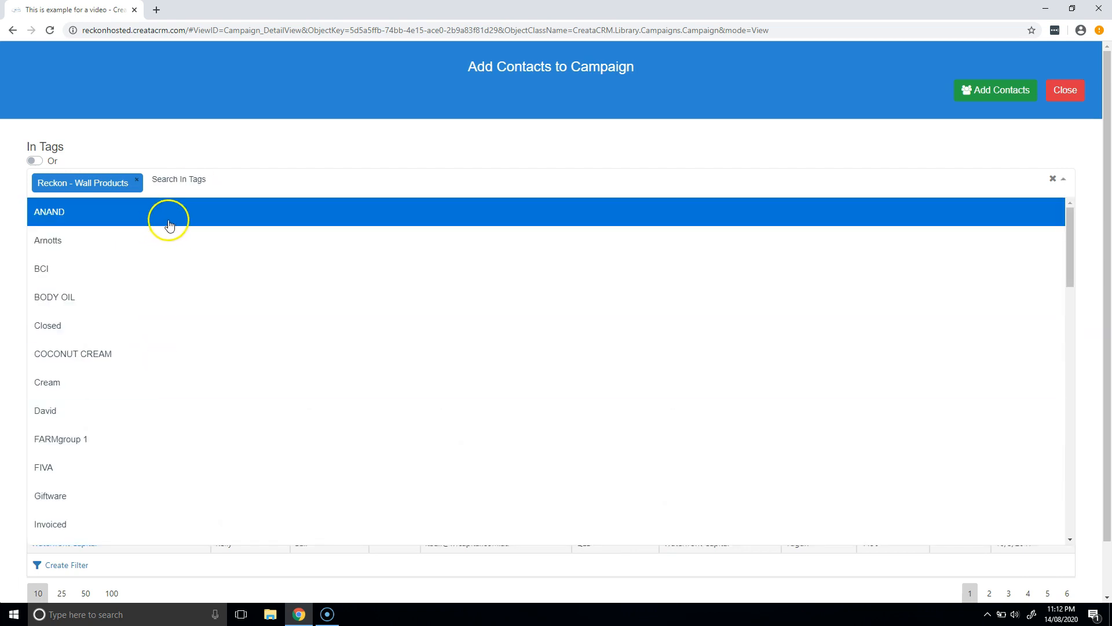
type("re")
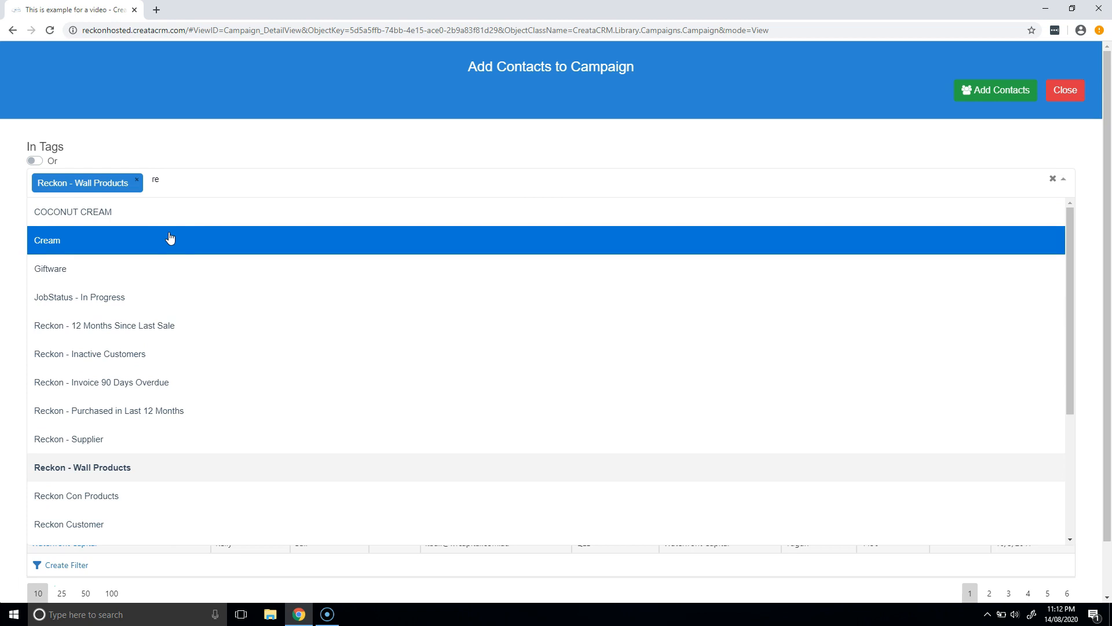
left_click(133, 498)
left_click(46, 265)
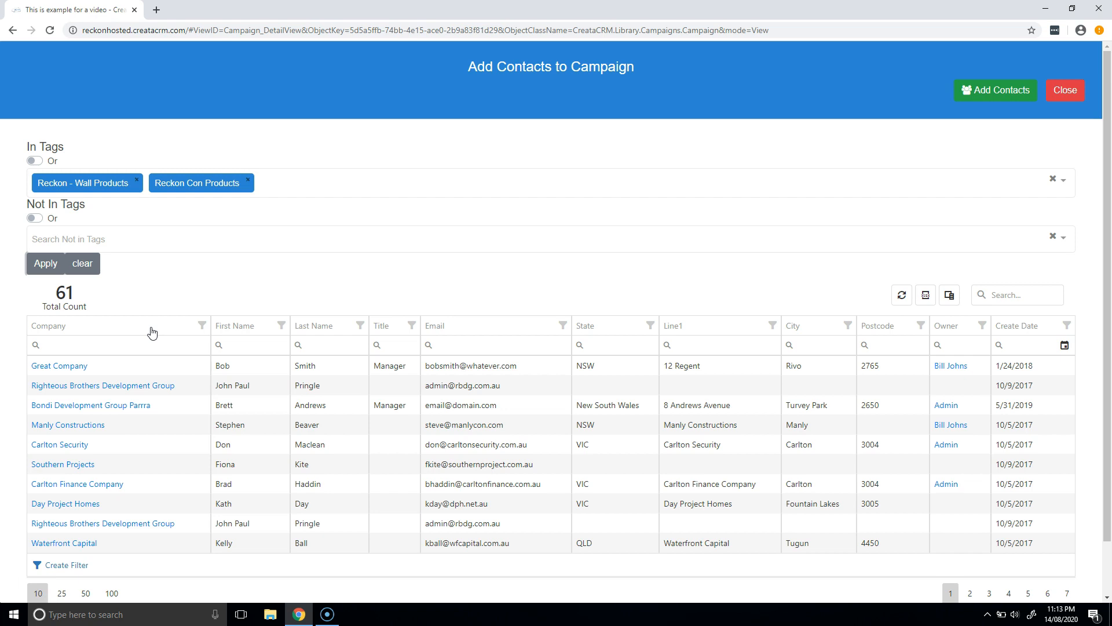
Add the filtered contacts to the campaign and open its sending options.
left_click(967, 97)
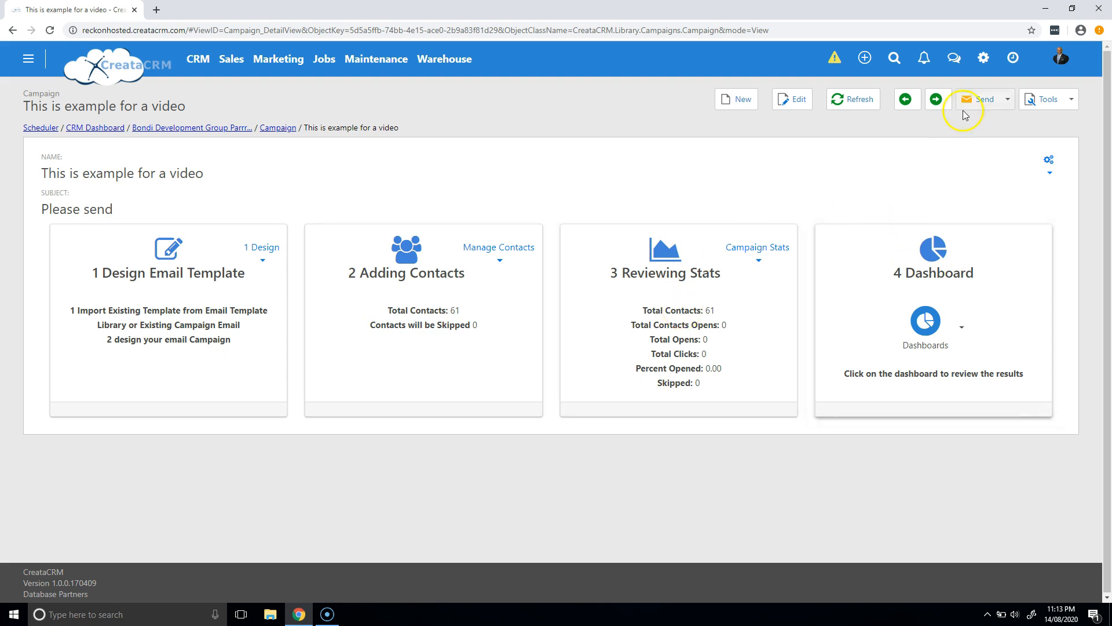
left_click(1002, 106)
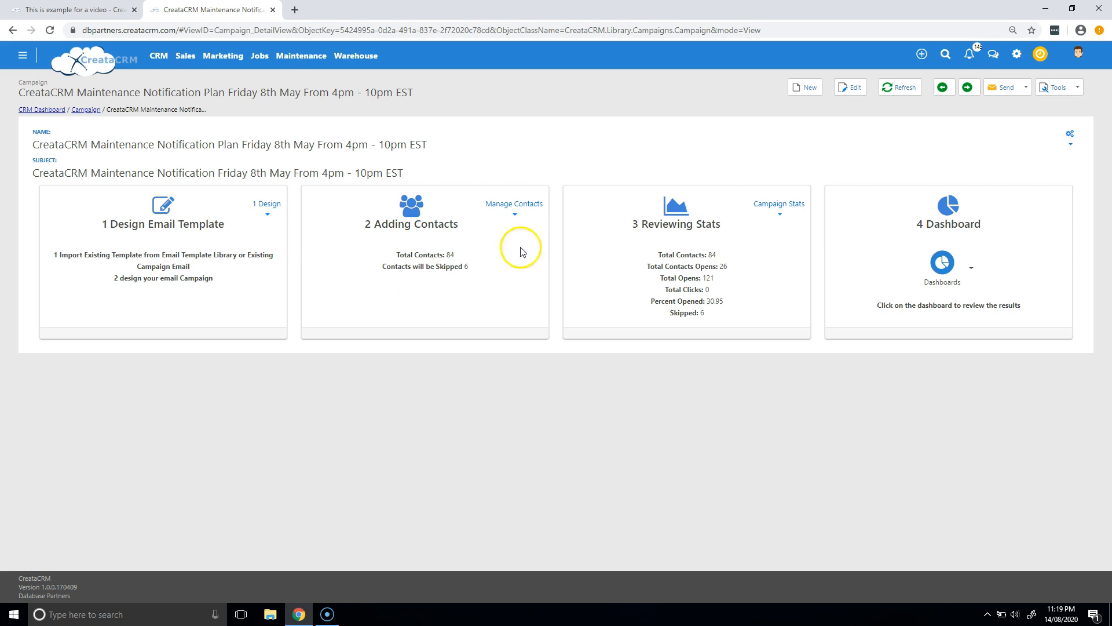
Check the contact opens statistic of the CreataCRM maintenance notification campaign and open its detailed results.
double_click(724, 266)
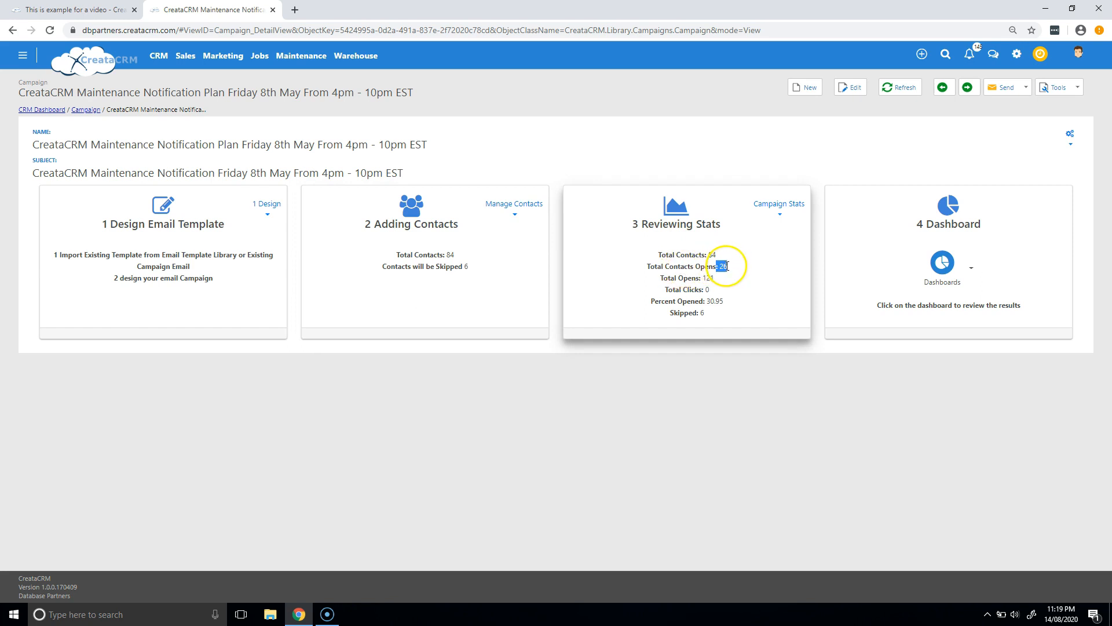
left_click(727, 271)
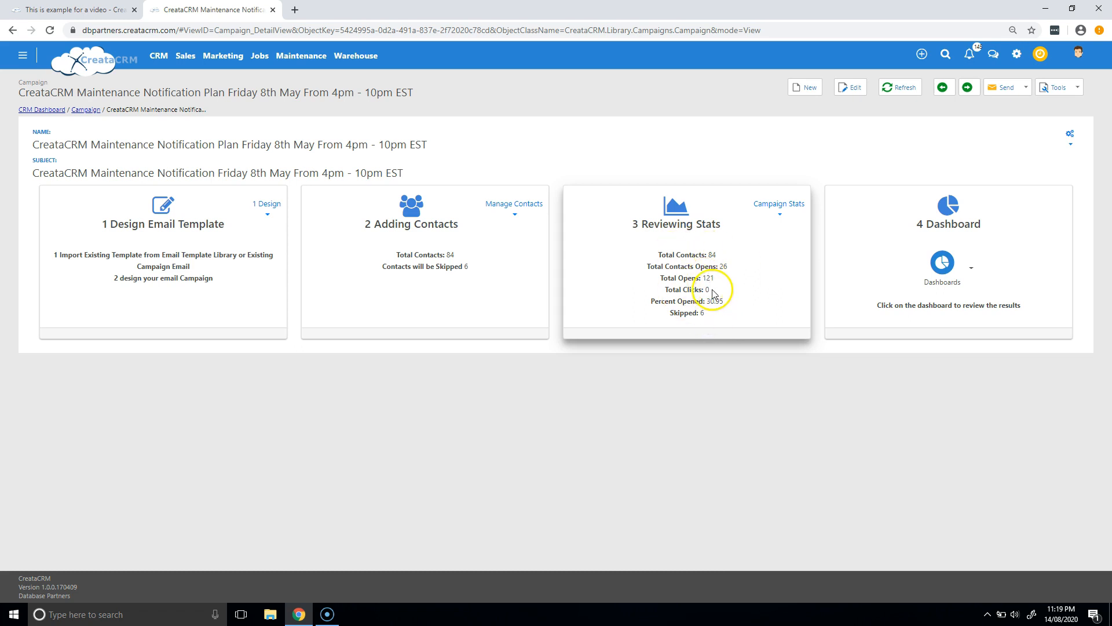
left_click(766, 206)
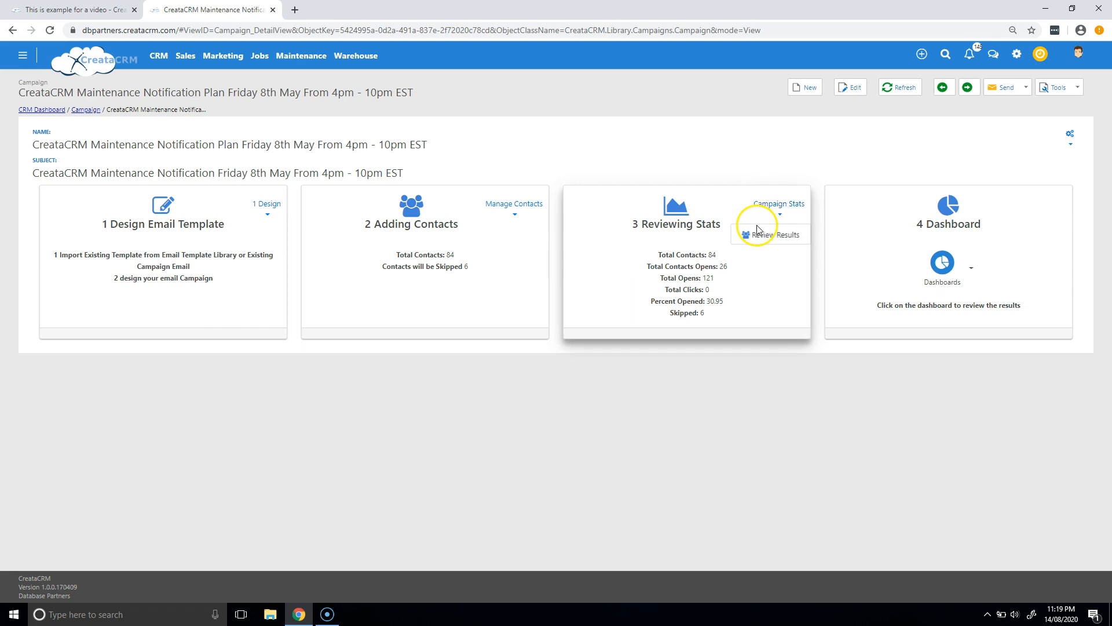
left_click(756, 236)
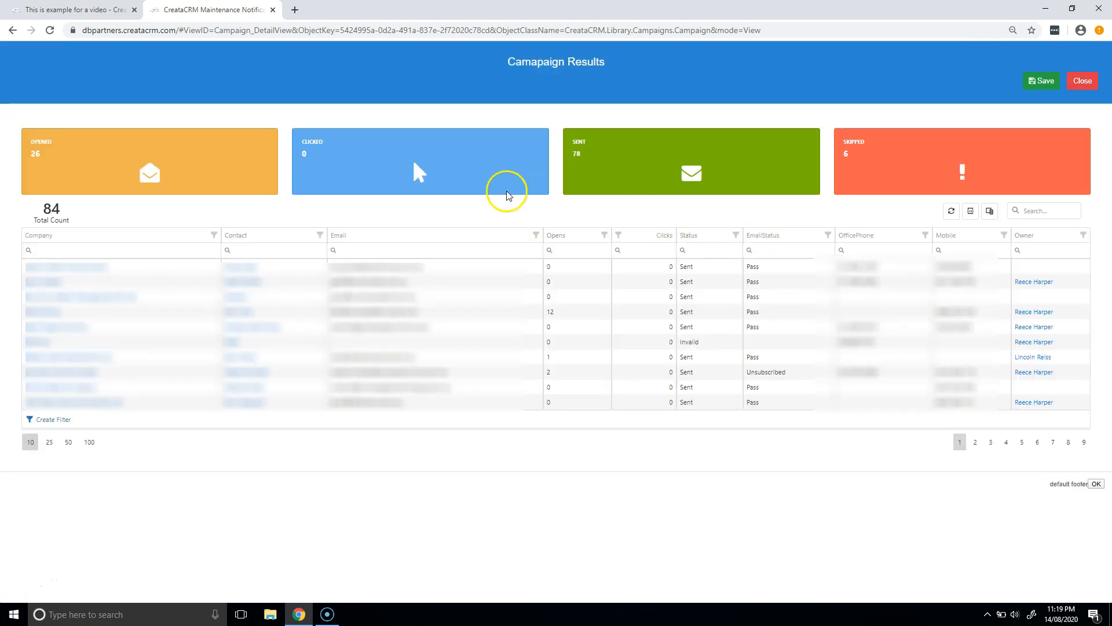
Filter the campaign results by opened, clicked, sent and skipped contacts in turn, return to the opened ones, and close the results.
left_click(131, 146)
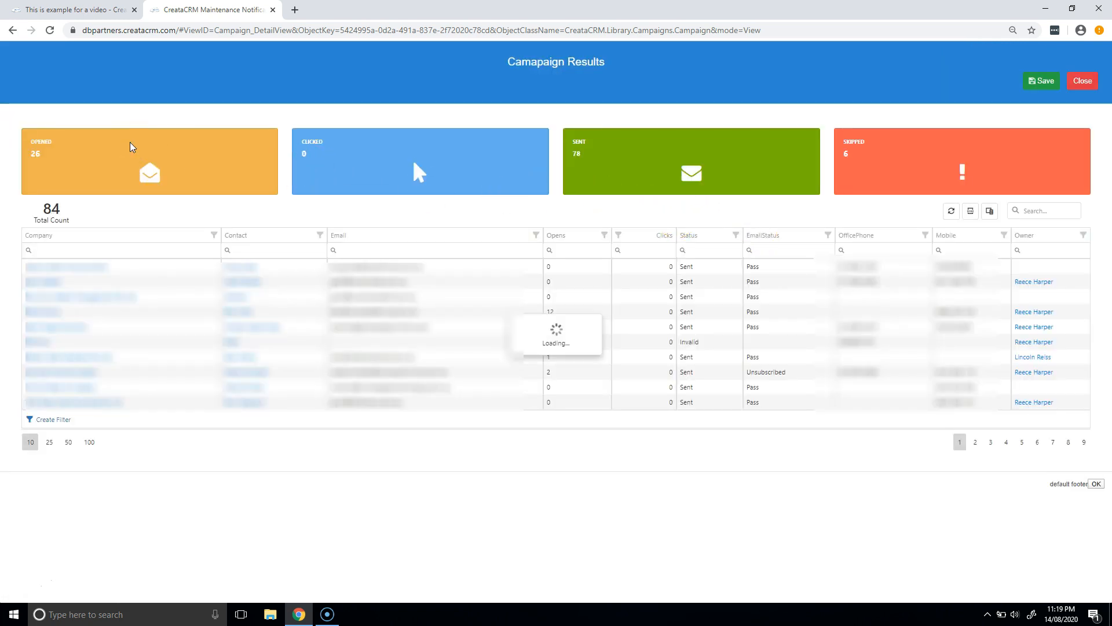
left_click(313, 154)
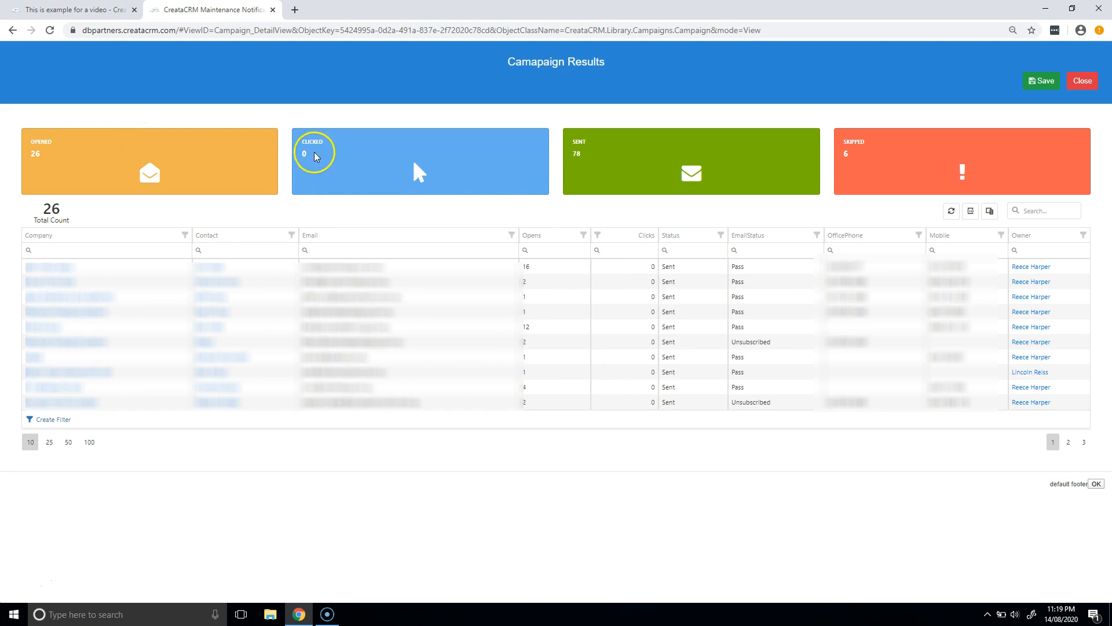
left_click(591, 160)
left_click(863, 157)
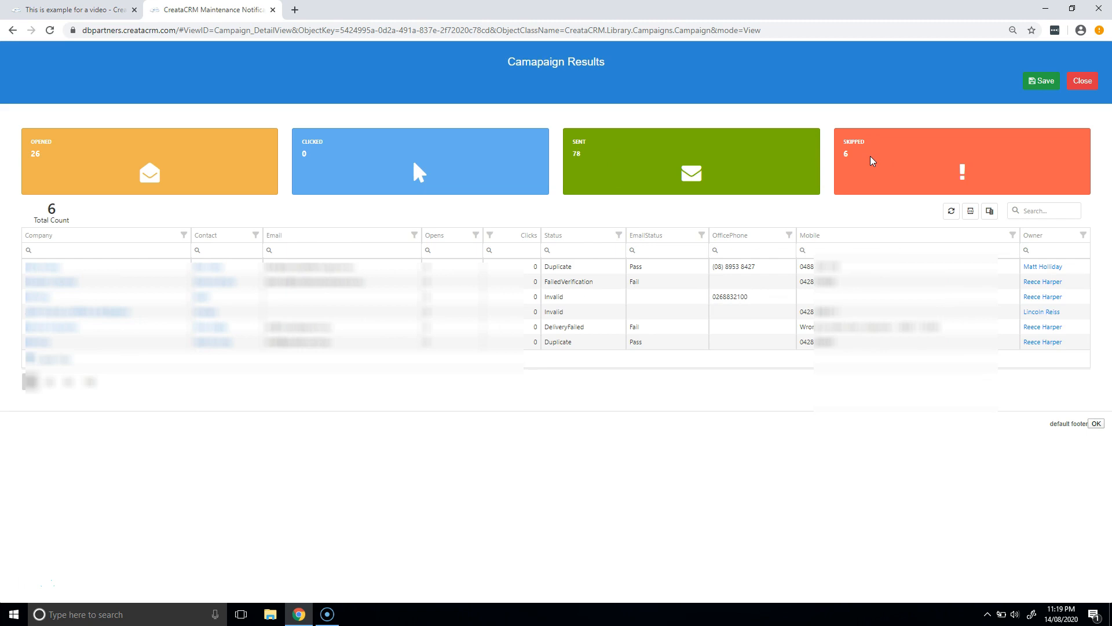
left_click(195, 155)
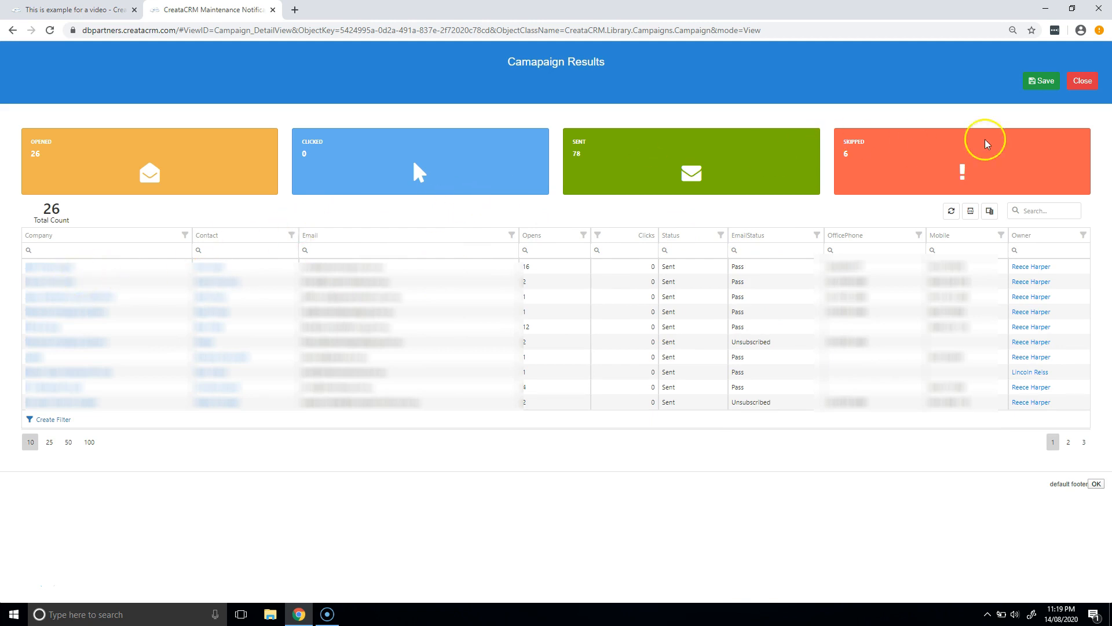
left_click(1081, 82)
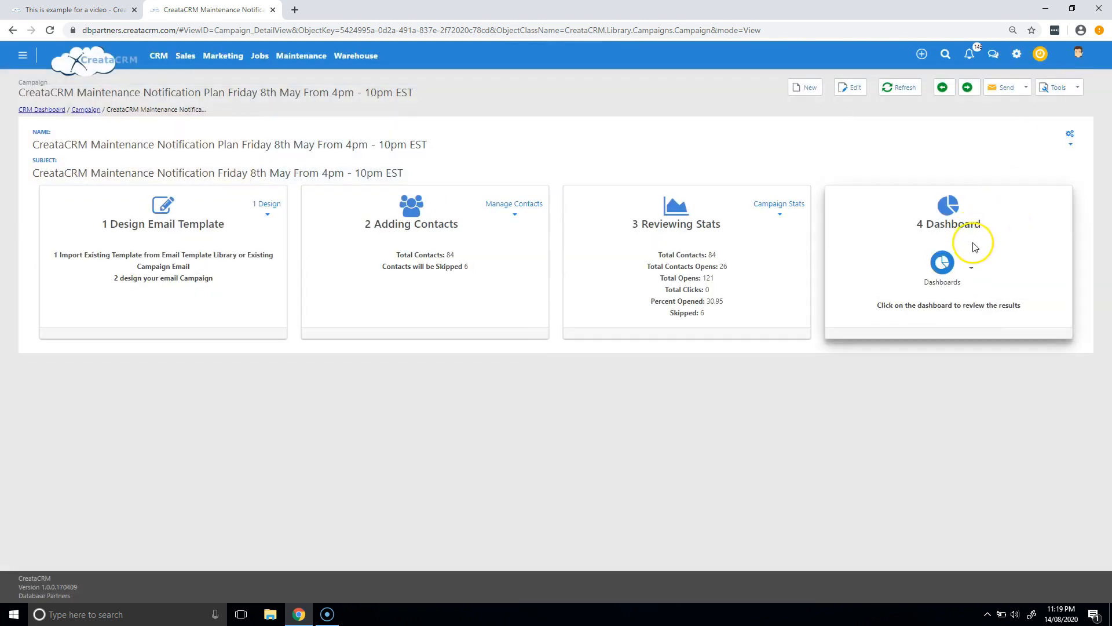
Open the Campaign Events dashboard, filter it by the Open status, check the email status on Page 2, and close it.
left_click(974, 264)
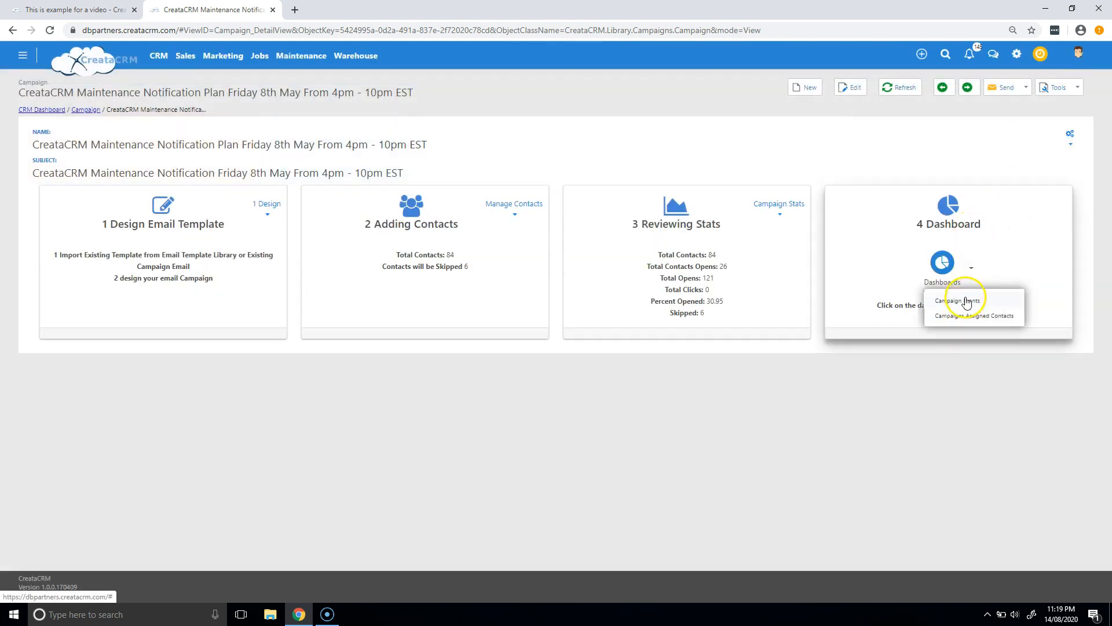
left_click(966, 301)
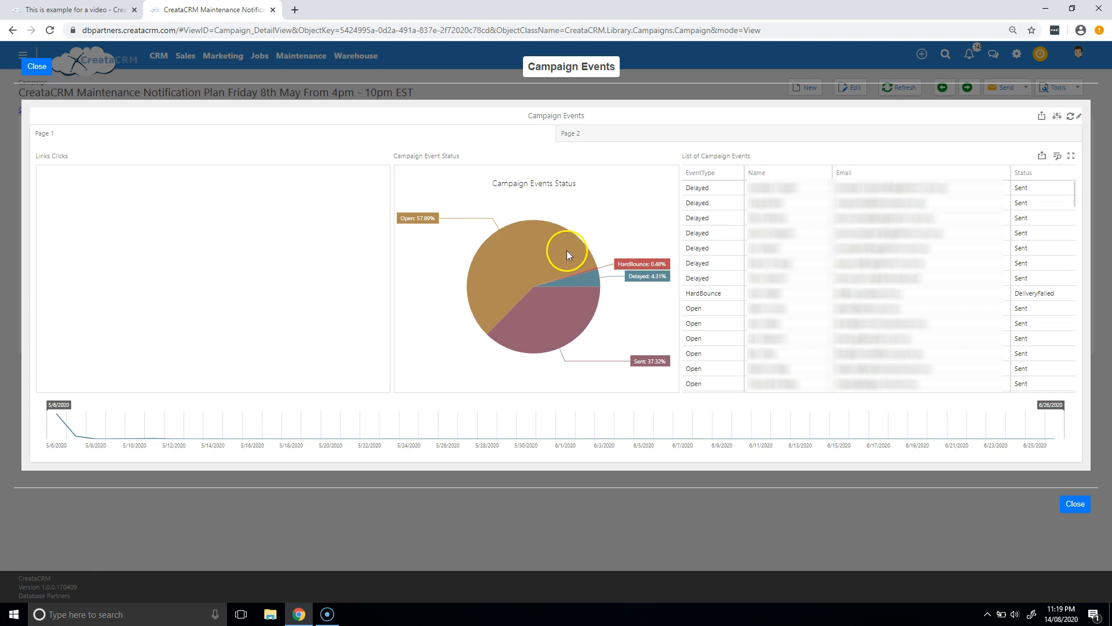
mouse_move(571, 257)
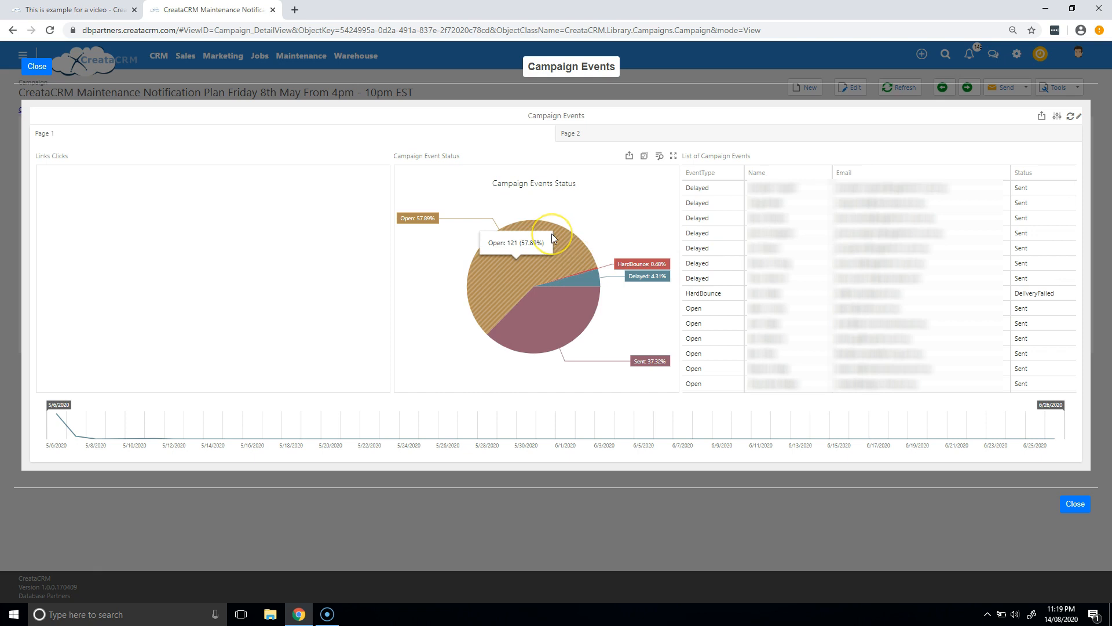
left_click(551, 234)
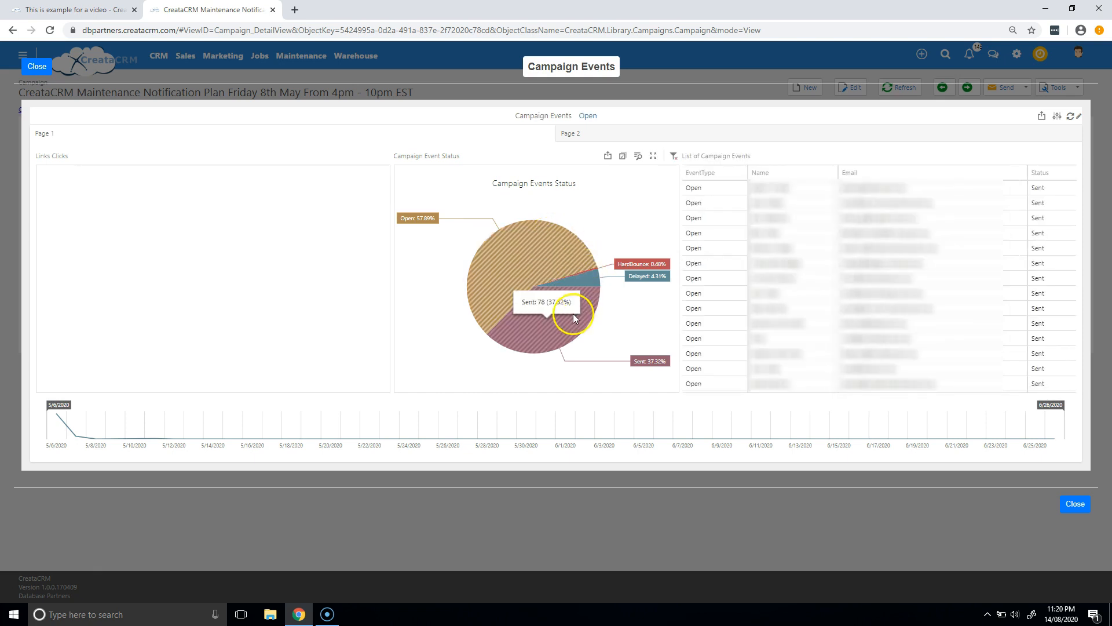
left_click(617, 135)
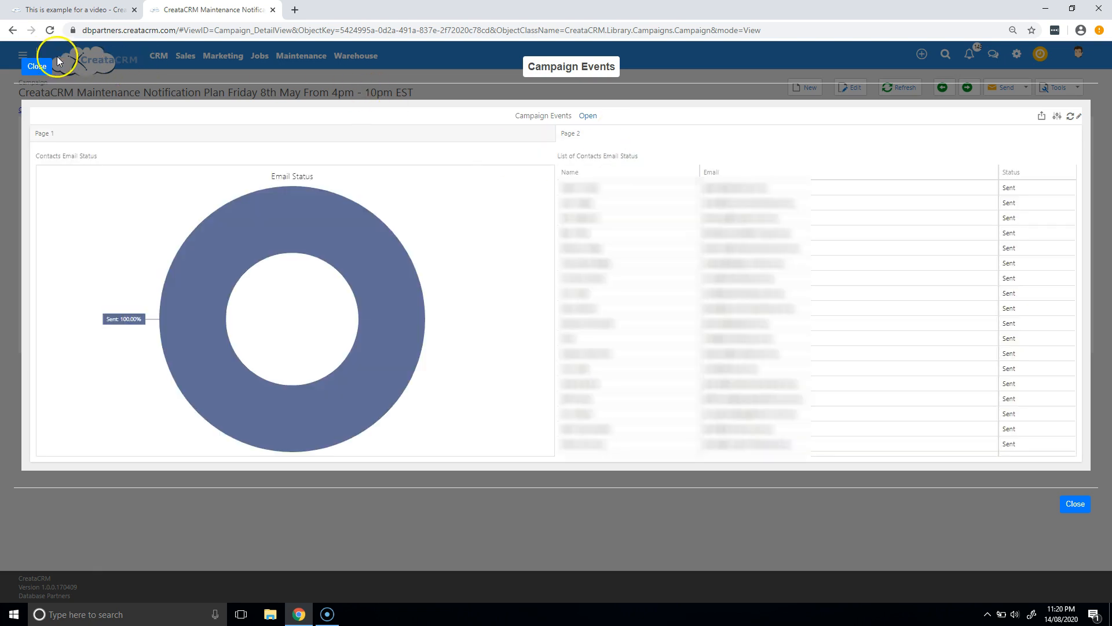
left_click(39, 65)
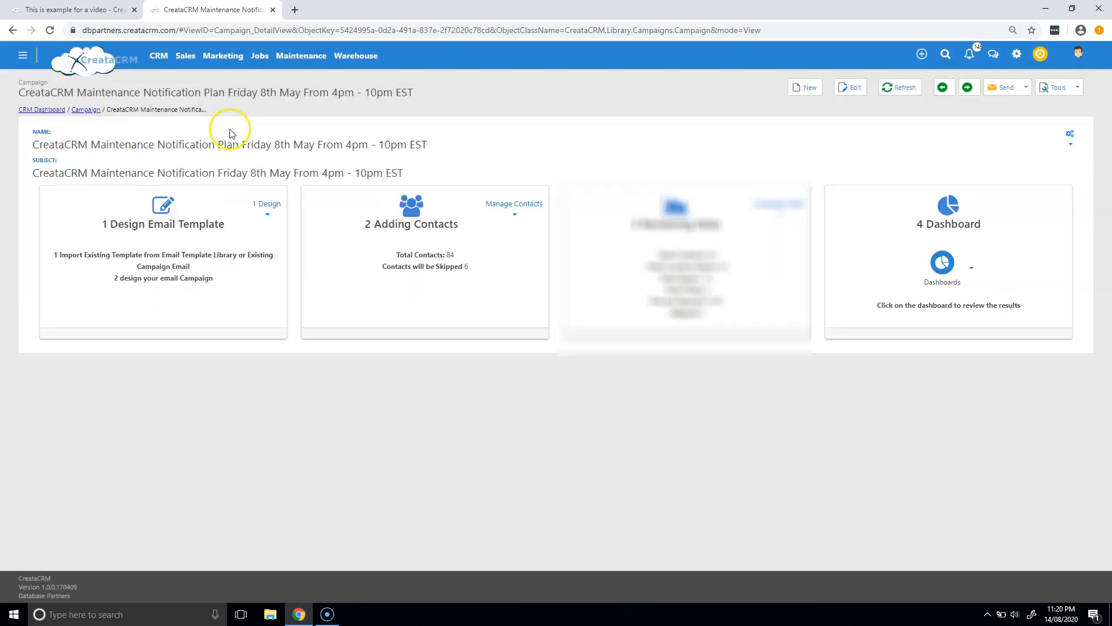
left_click(972, 273)
left_click(863, 405)
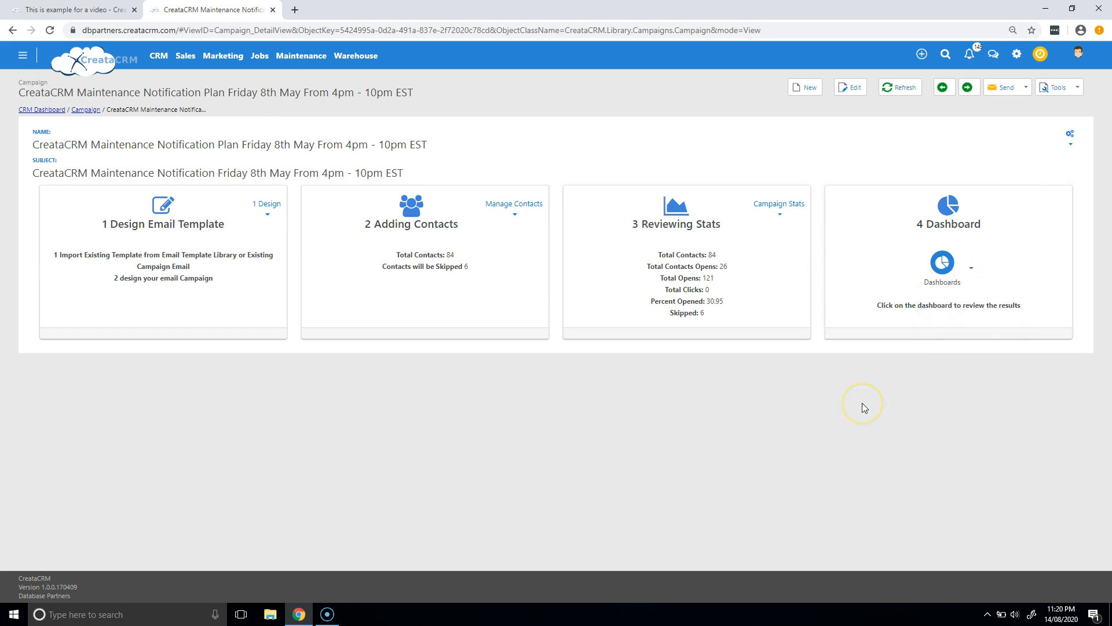